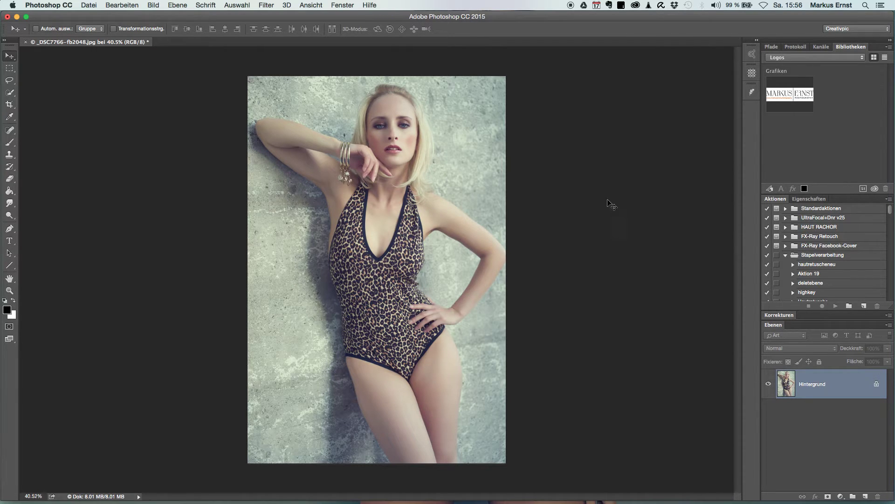
Add a gradient fill layer with the Violett-Orange preset, orange at top fading to purple.
left_click(841, 495)
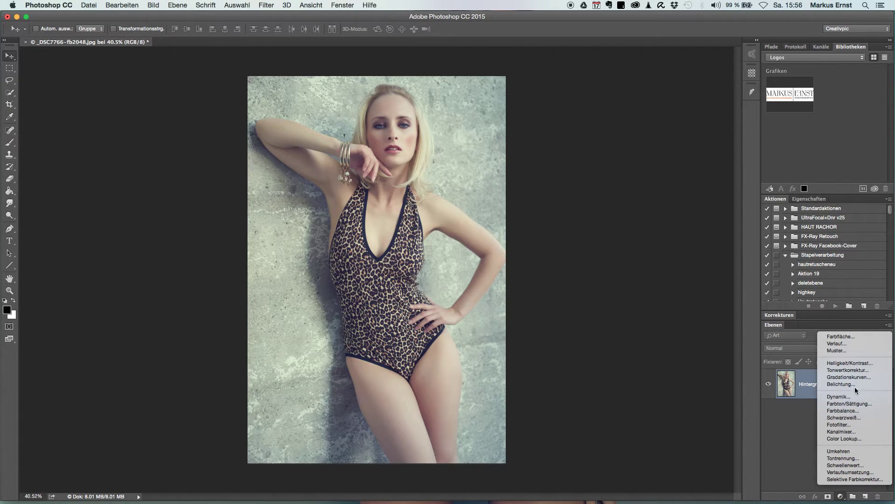
left_click(851, 344)
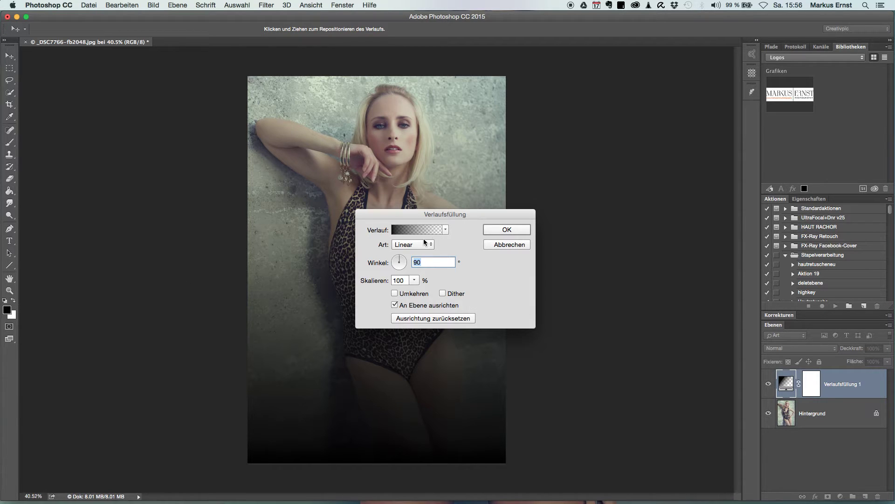
left_click(446, 230)
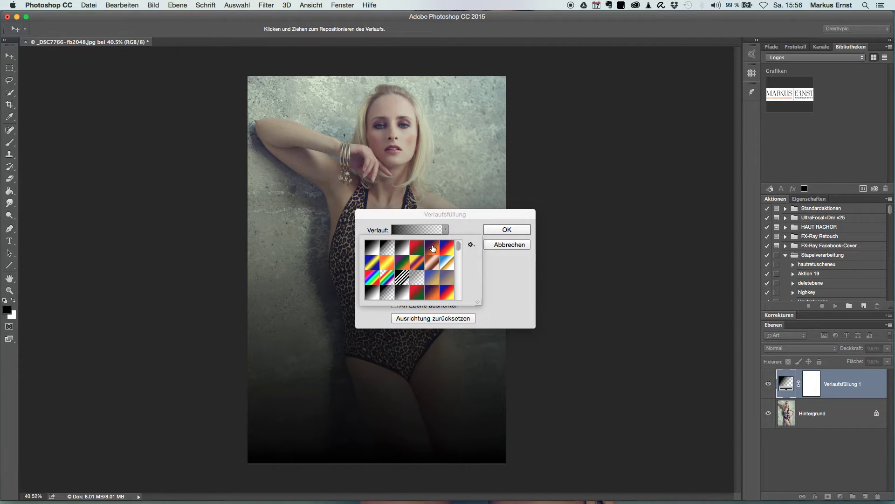
left_click(433, 249)
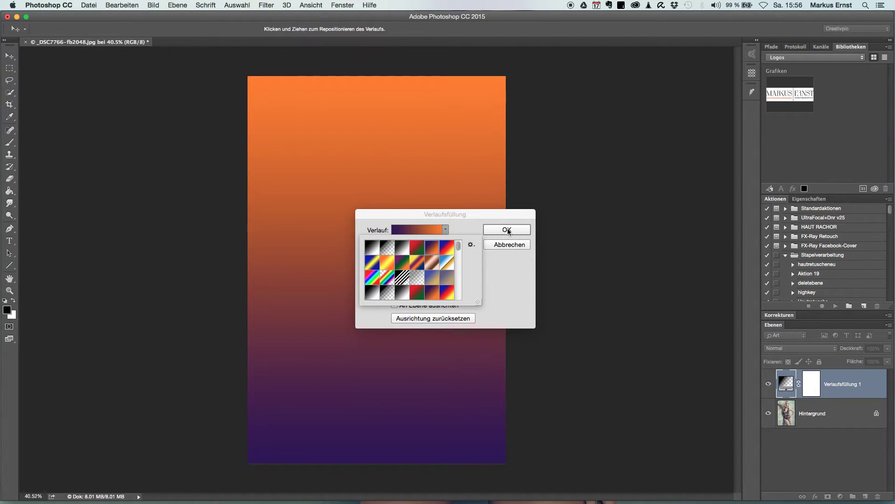
left_click(509, 230)
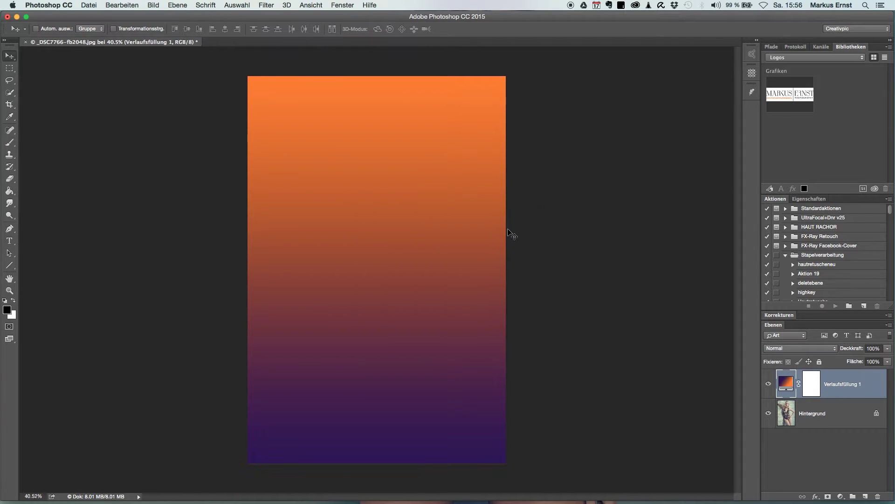
Cycle the gradient layer's blend modes and settle on Weiches Licht (Soft Light).
left_click(824, 347)
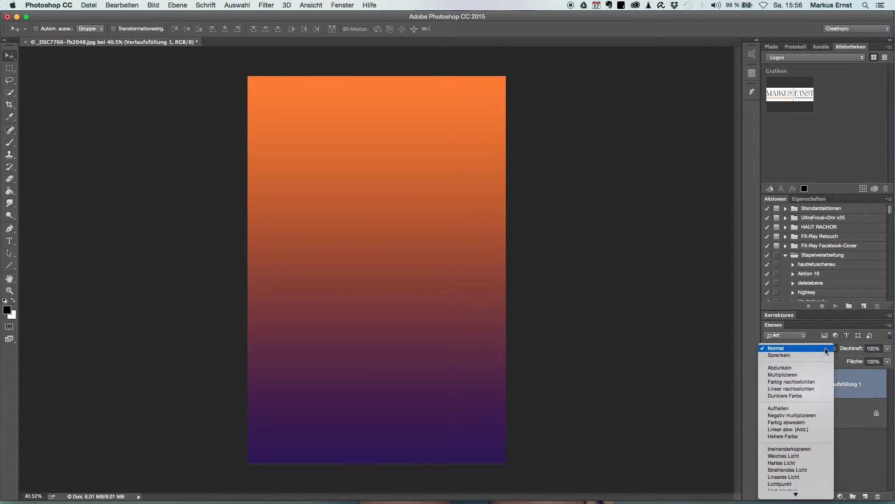
left_click(828, 347)
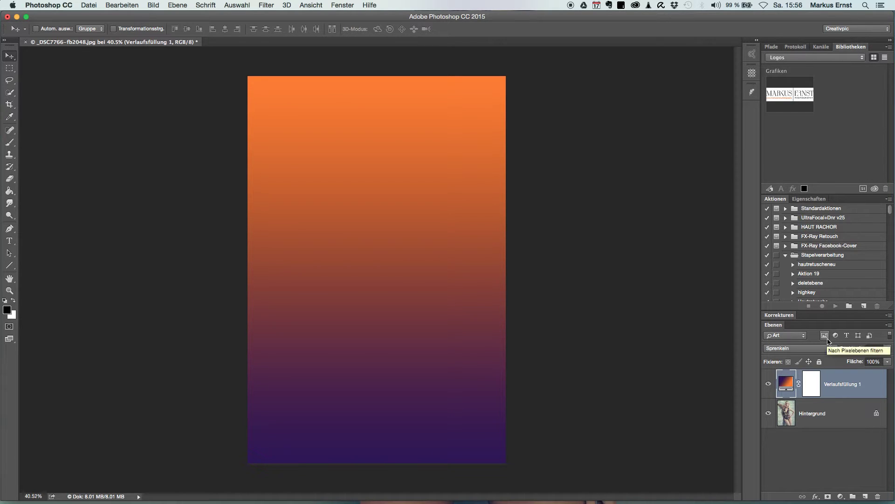
key("Down")
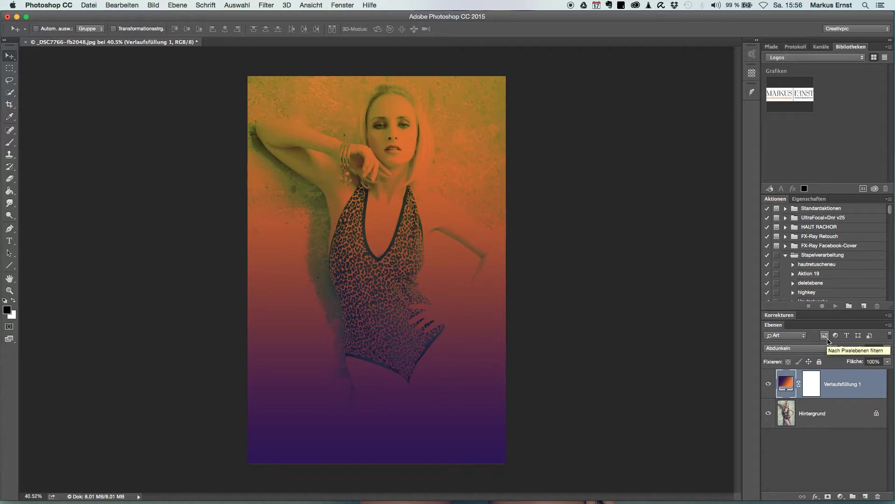
key("Down")
key("Down")
key("Down")
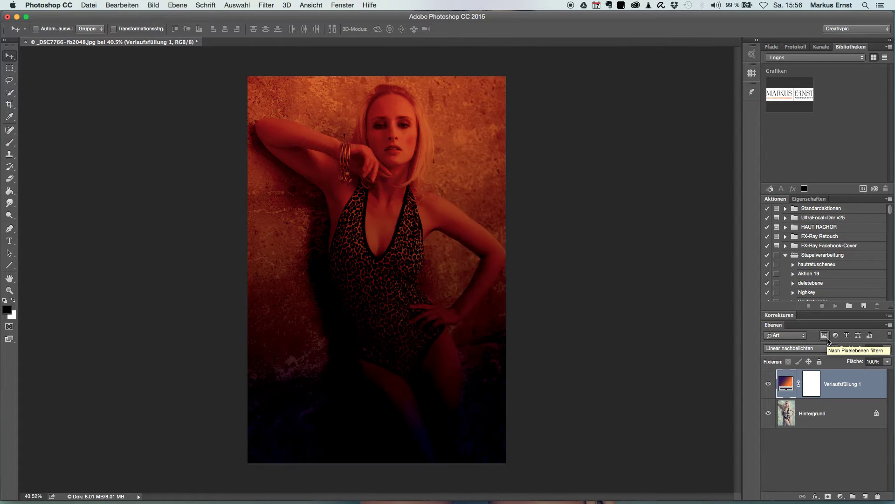
key("Down")
key("Up")
key("Up")
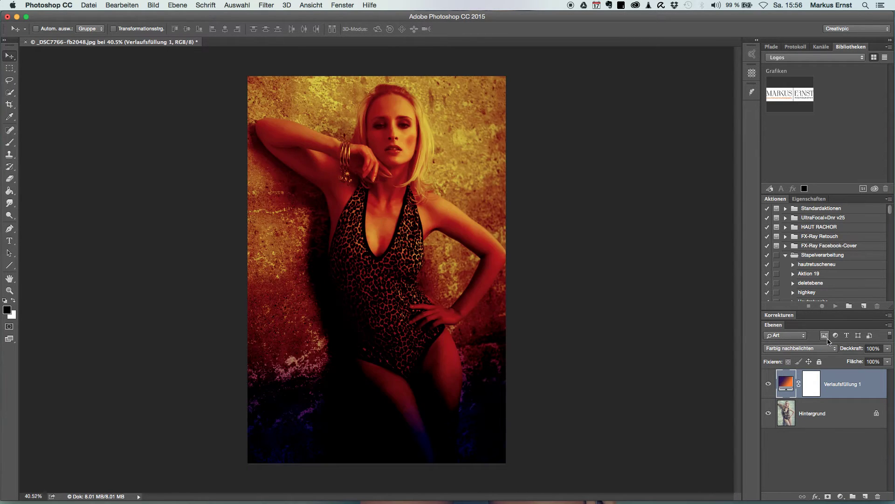
key("Down")
key("Down")
key("Down")
key("Down")
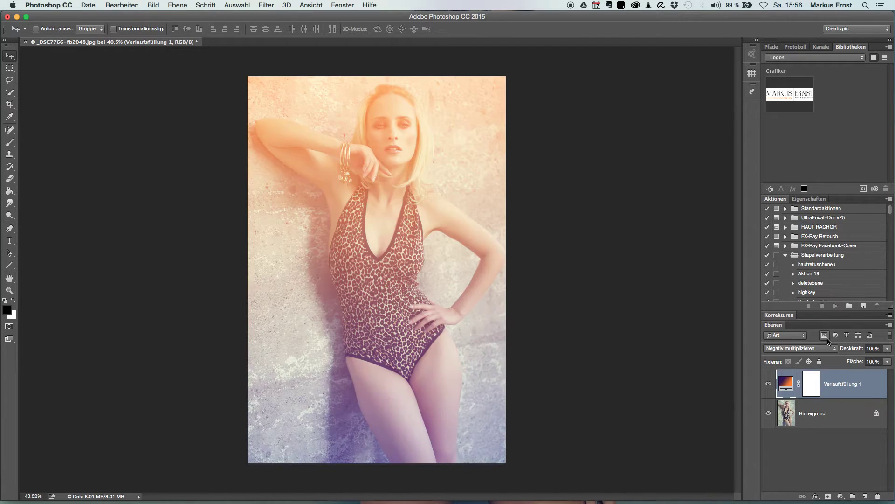
key("Down")
key("Down")
key("Down")
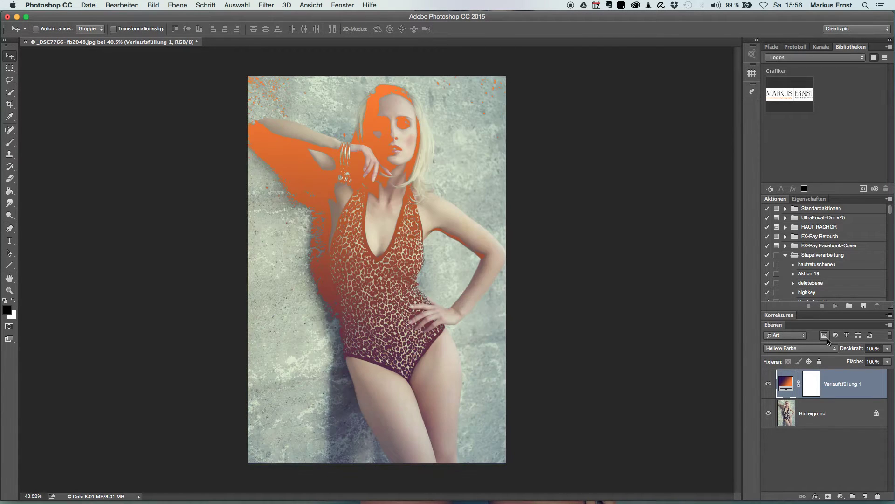
key("Down")
key("Down")
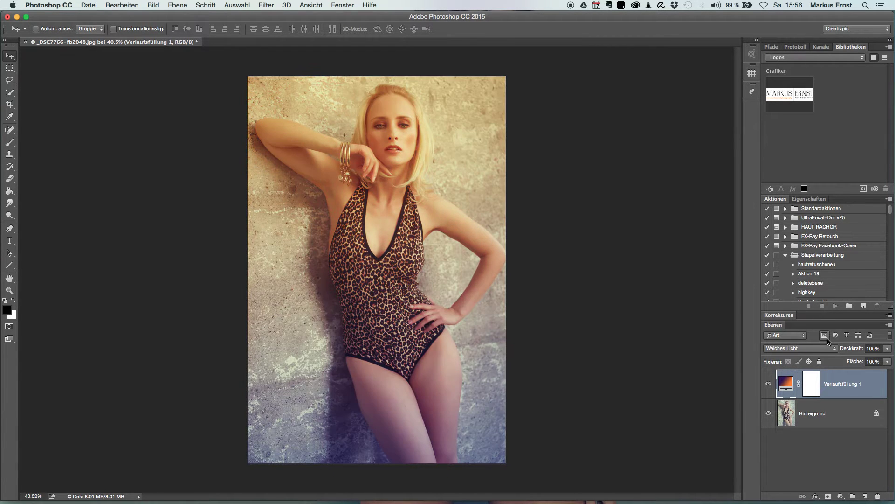
key("Down")
key("Down")
key("Down")
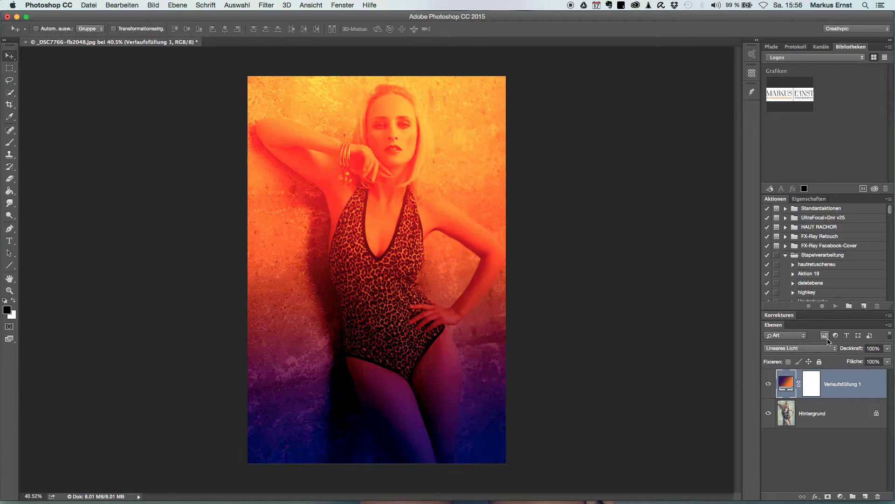
key("Down")
key("Down")
key("Down")
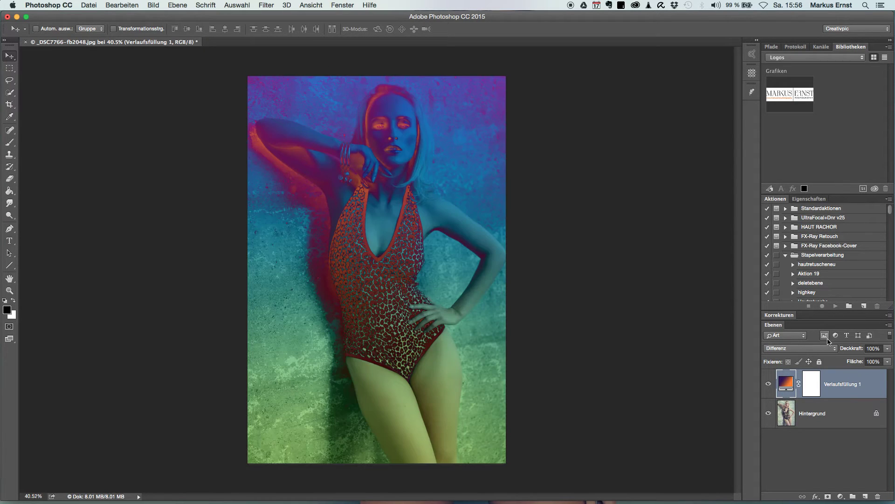
key("Down")
key("Up")
key("Up")
key("Up")
key("Up")
key("Up")
key("Up")
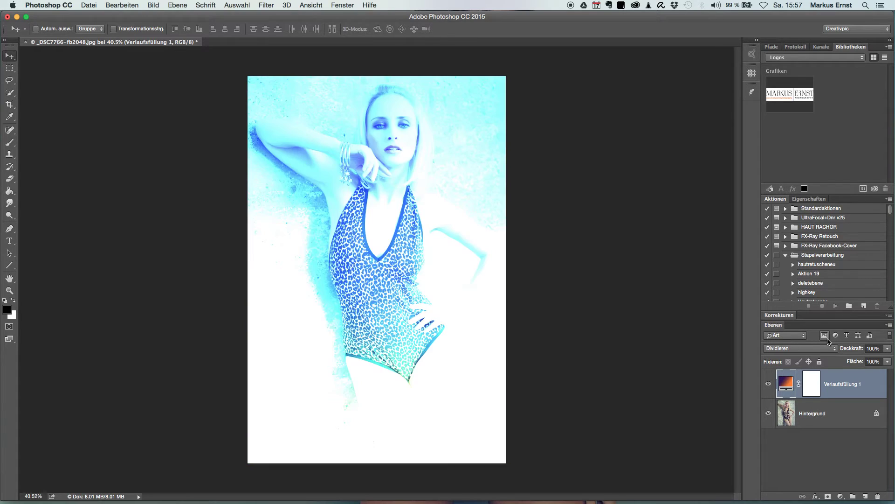
key("Up")
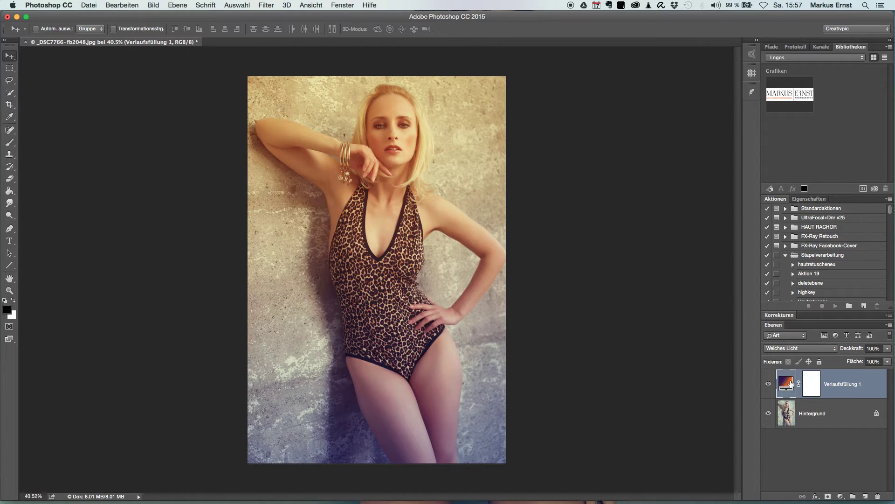
Edit the gradient fill and set its left stop to dark plum #490964.
double_click(786, 382)
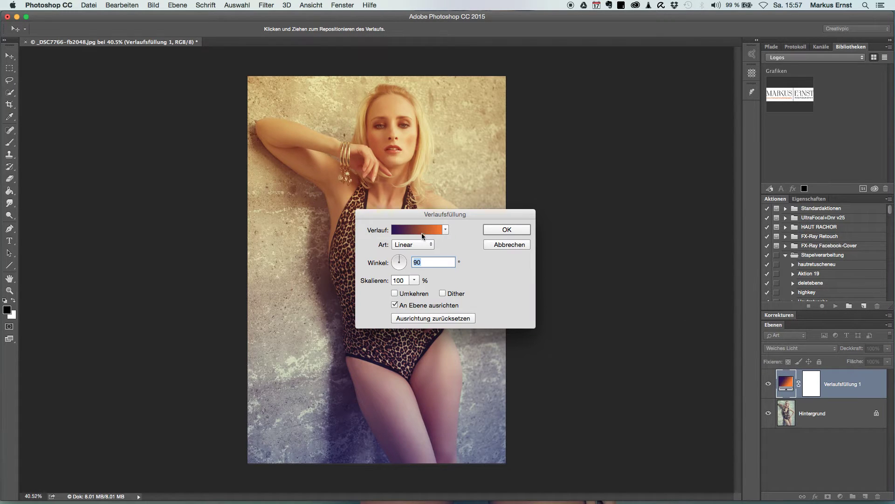
left_click(404, 230)
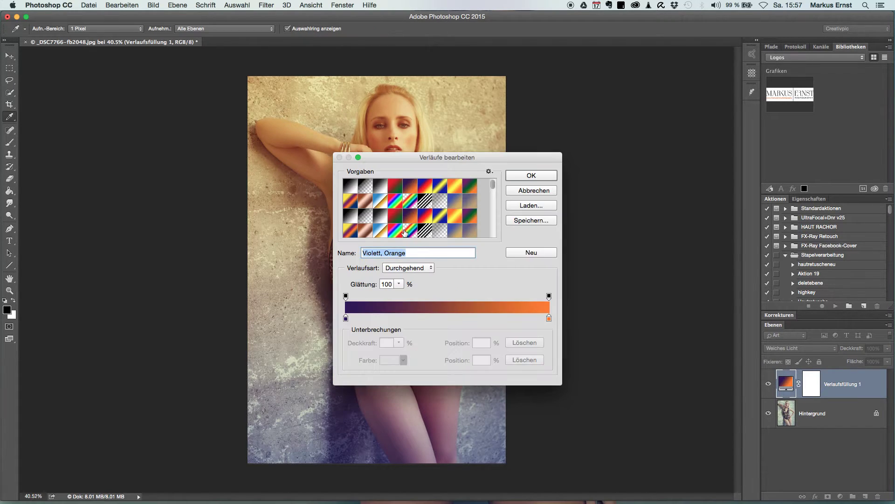
left_click(345, 318)
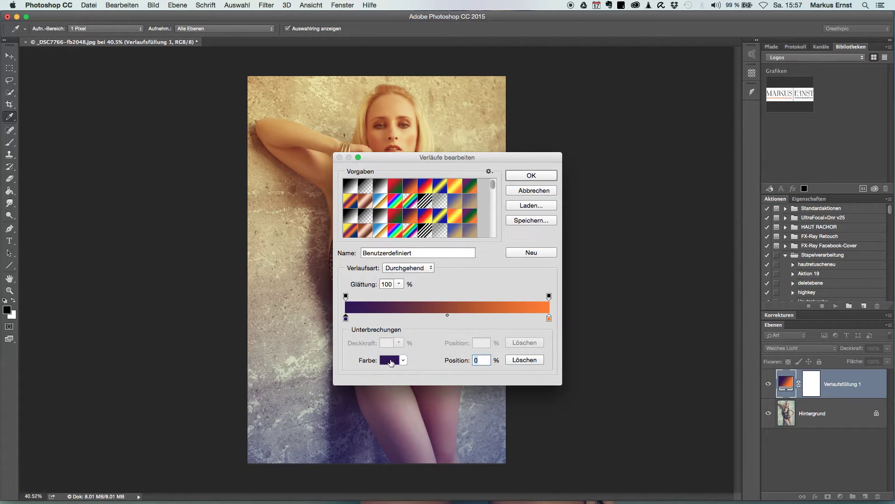
left_click(390, 362)
left_click(534, 169)
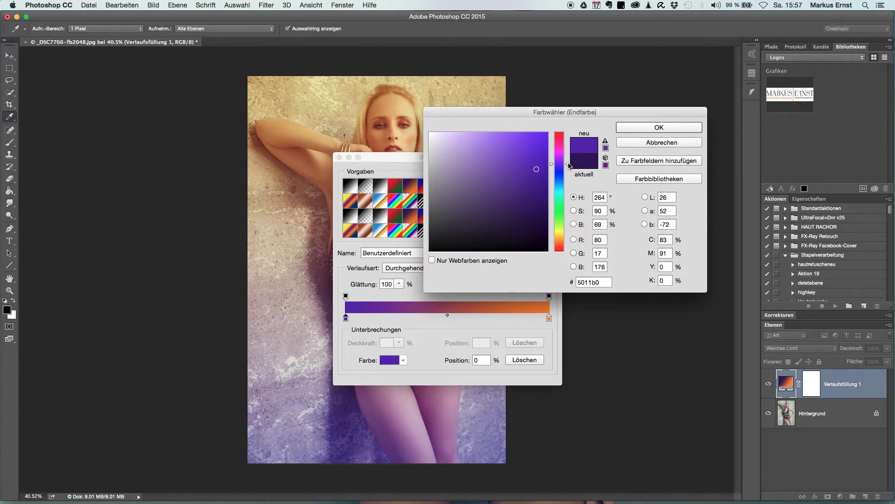
left_click(568, 162)
mouse_move(568, 162)
left_mouse_down()
mouse_move(540, 140)
mouse_move(540, 210)
mouse_move(540, 195)
left_mouse_up()
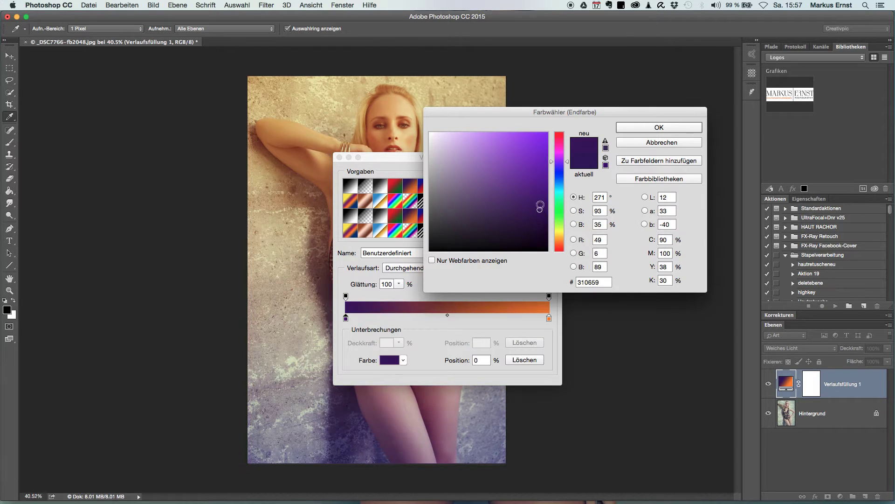
left_click_drag(560, 112, 677, 70)
left_click_drag(657, 154, 654, 162)
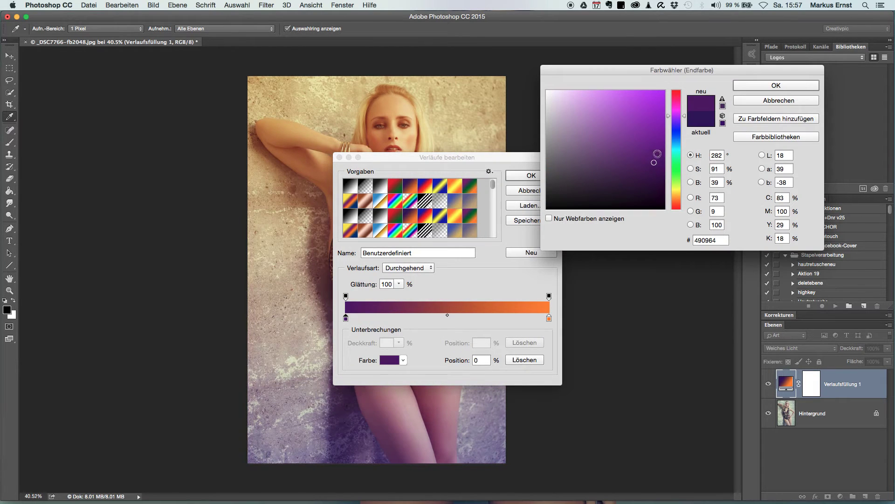
left_click(763, 86)
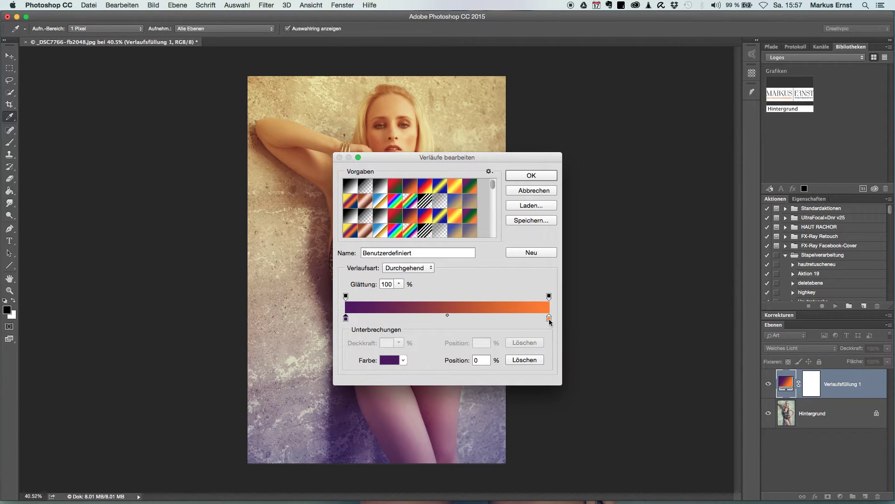
Set the right gradient stop to soft green #86bd96 and apply the new gradient.
left_click(548, 319)
left_click(389, 360)
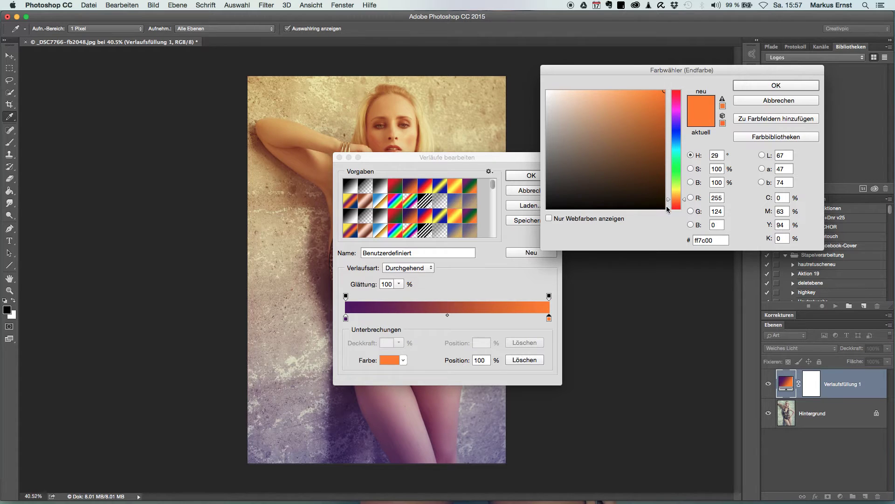
left_click_drag(670, 202, 670, 164)
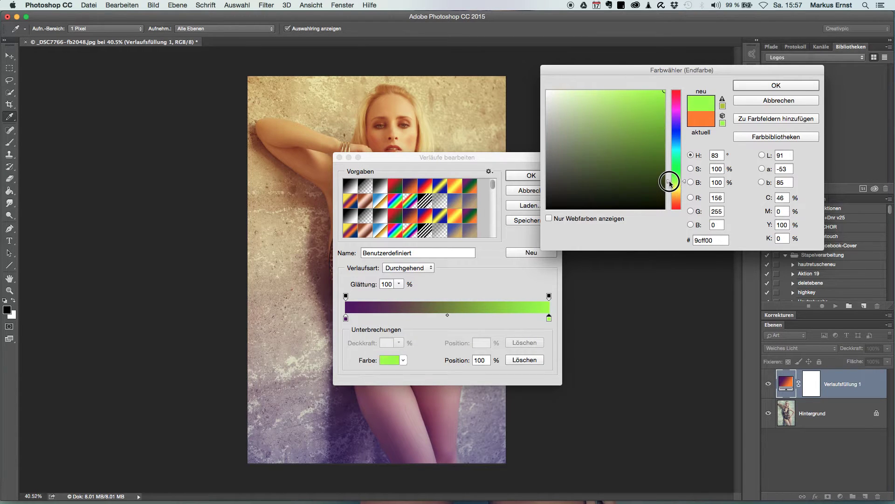
left_click(582, 124)
left_click(580, 116)
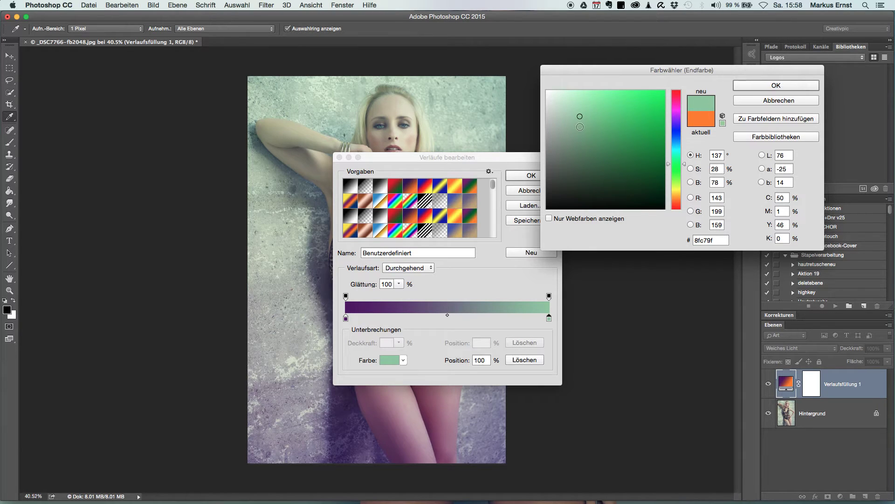
left_click(580, 127)
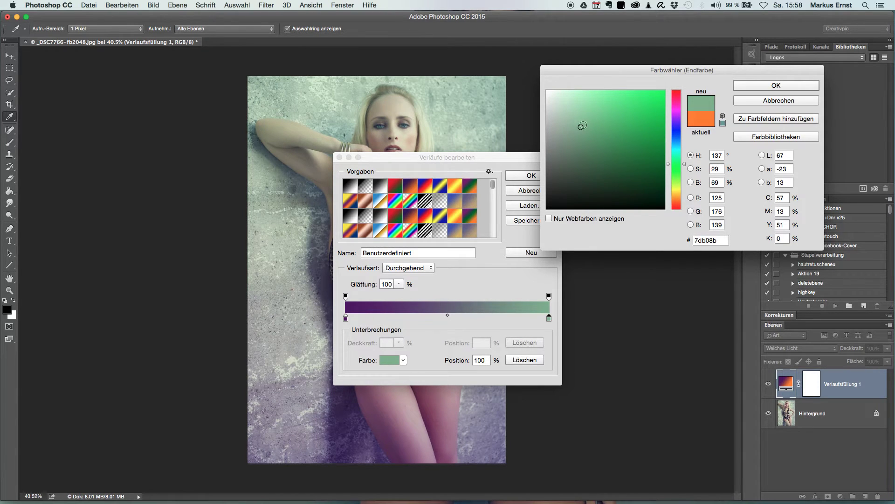
left_click(580, 121)
left_click(776, 85)
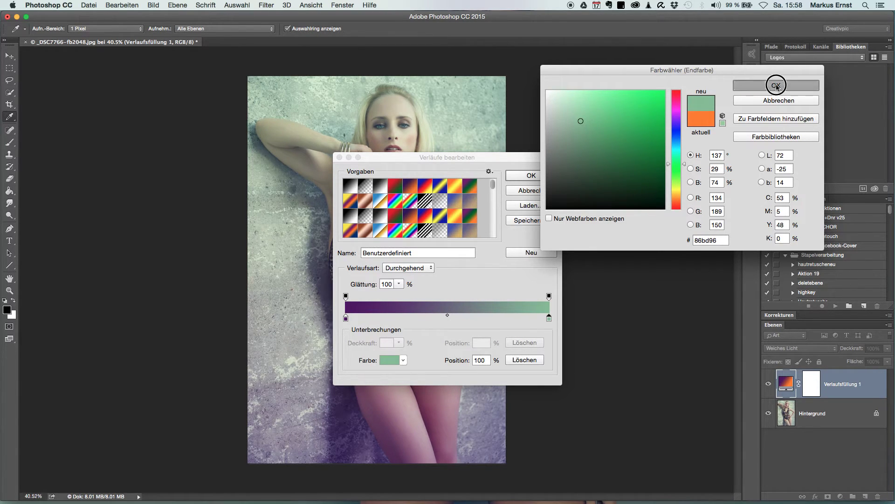
left_click(532, 177)
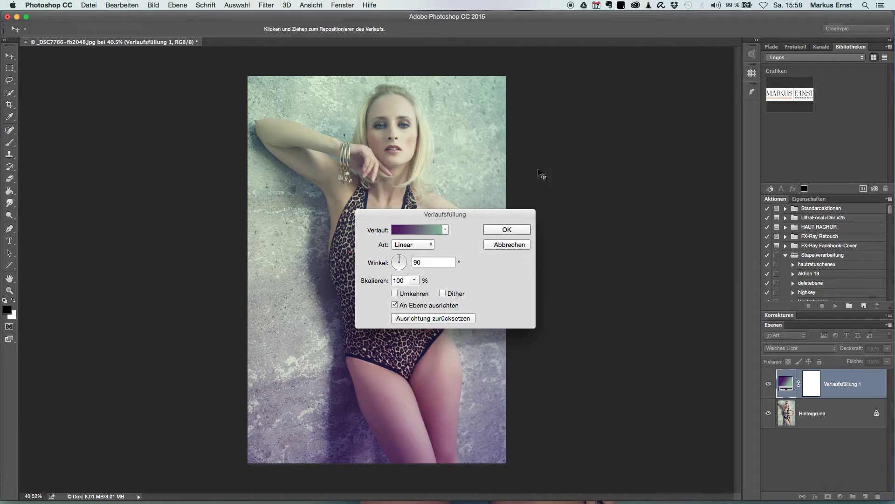
left_click(510, 231)
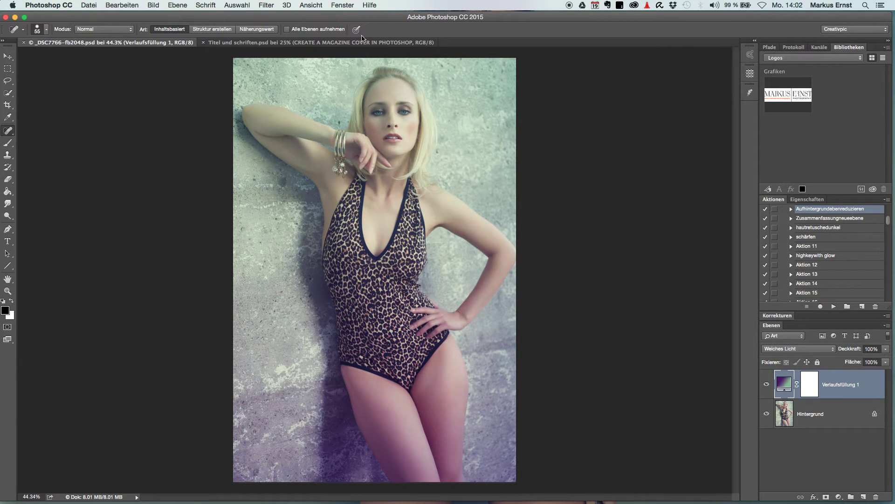
In Titel und schriften.psd, select the BEAUTY MAG layer with the Move tool.
left_click(339, 43)
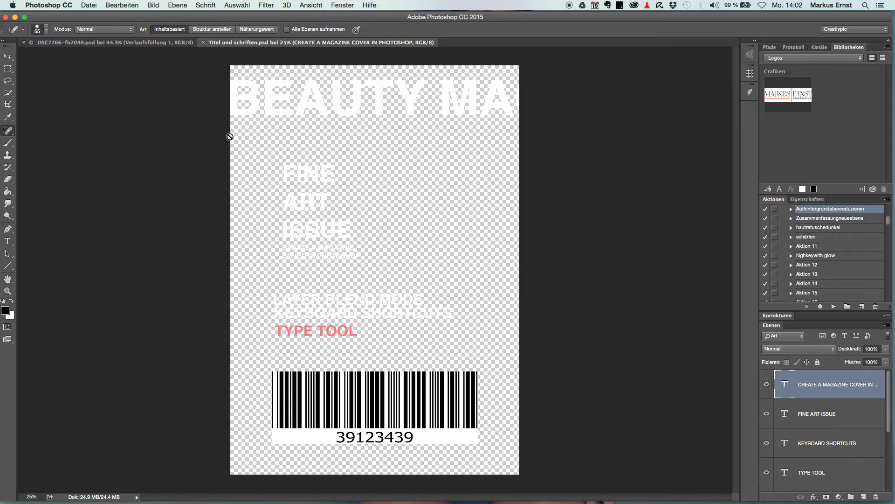
left_click(6, 58)
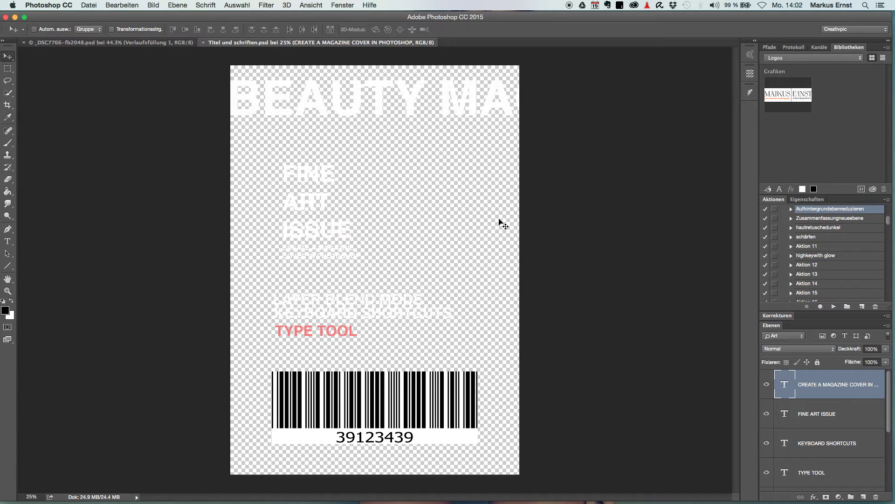
left_click_drag(891, 389, 889, 455)
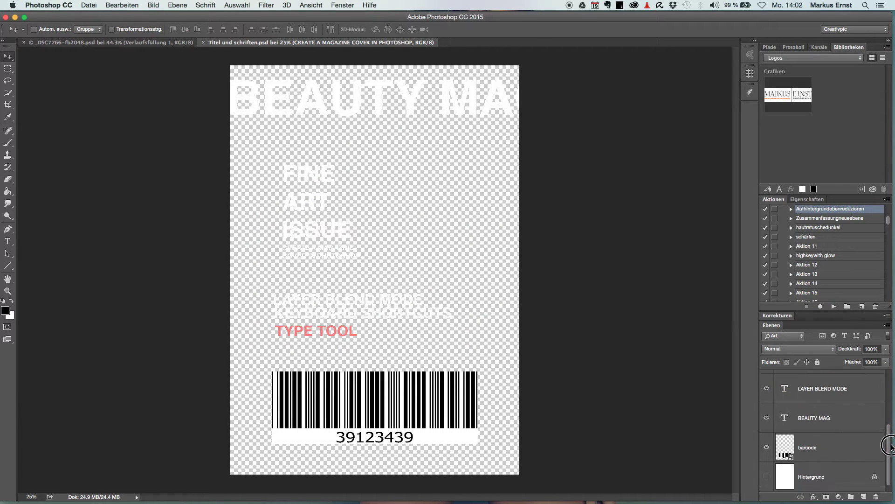
left_click(822, 422)
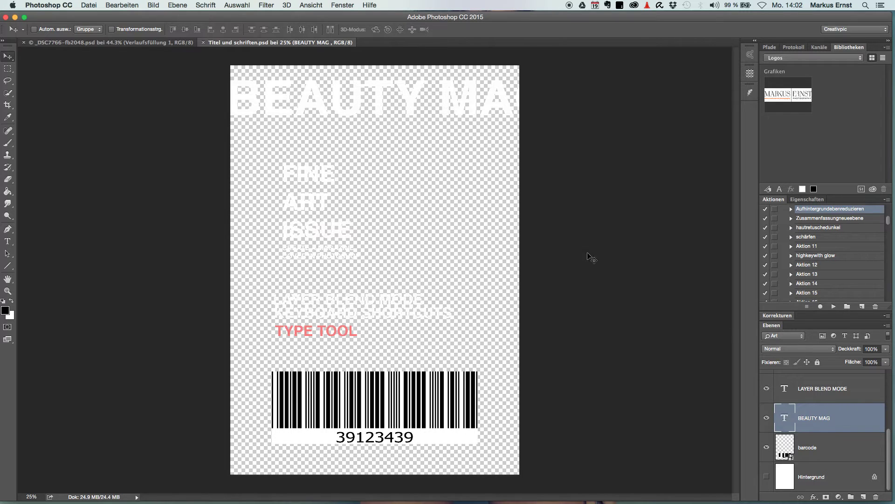
Drag BEAUTY MAG into the photo and scale it to span the top width.
mouse_move(322, 99)
left_mouse_down()
mouse_move(171, 59)
mouse_move(306, 86)
left_mouse_up()
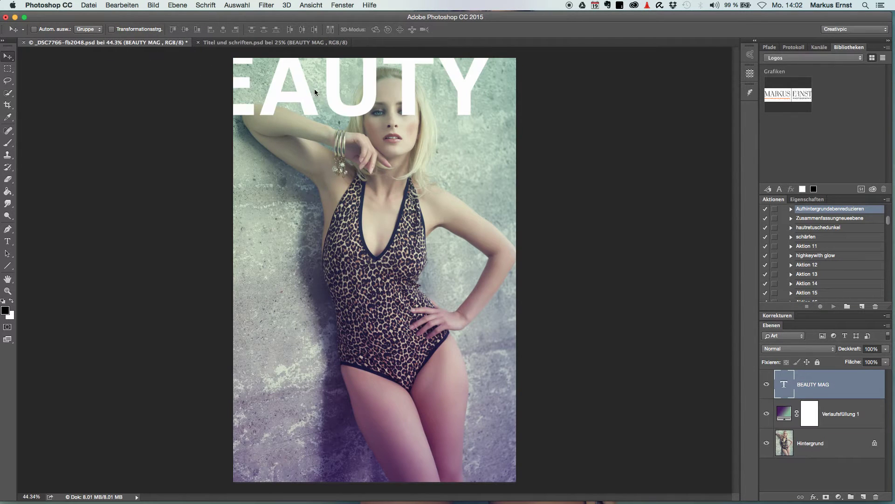
mouse_move(373, 86)
left_mouse_down()
mouse_move(438, 103)
mouse_move(248, 94)
mouse_move(333, 97)
left_mouse_up()
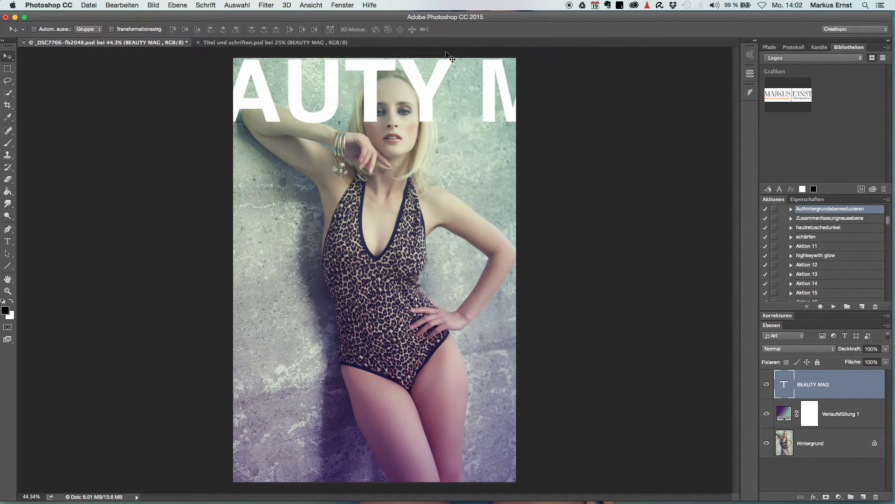
key("ctrl+t")
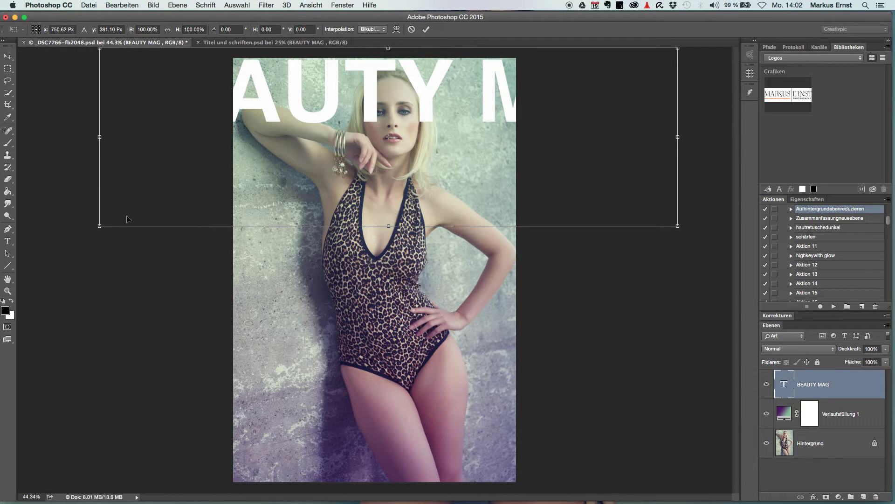
mouse_move(99, 226)
left_mouse_down()
mouse_move(200, 149)
mouse_move(265, 117)
left_mouse_up()
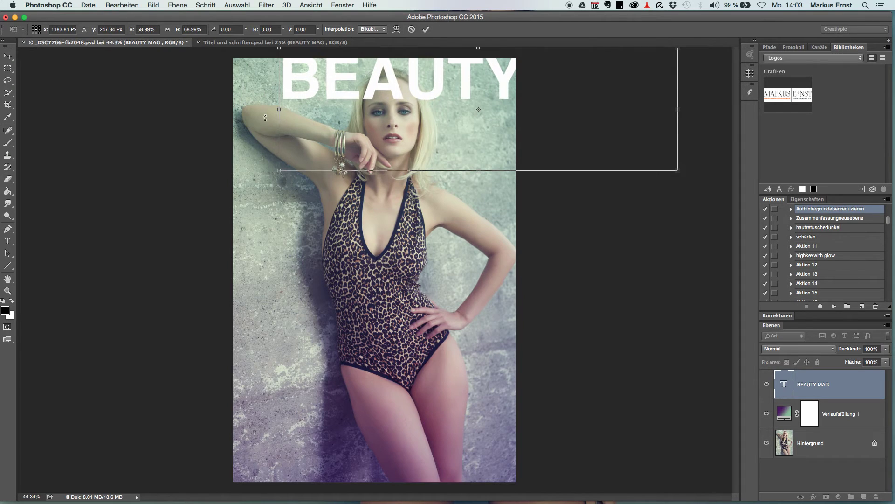
mouse_move(677, 170)
left_mouse_down()
mouse_move(583, 128)
mouse_move(536, 130)
left_mouse_up()
mouse_move(464, 69)
left_mouse_down()
mouse_move(429, 84)
mouse_move(417, 78)
left_mouse_up()
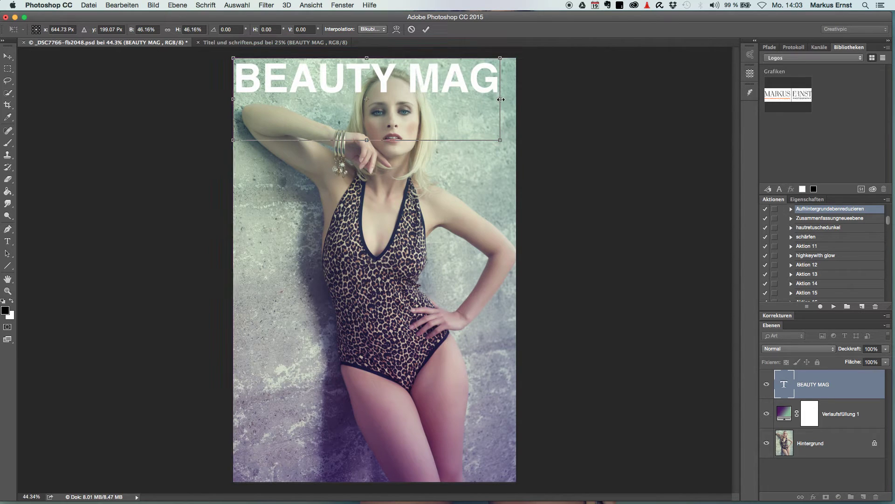
left_click_drag(500, 99, 514, 103)
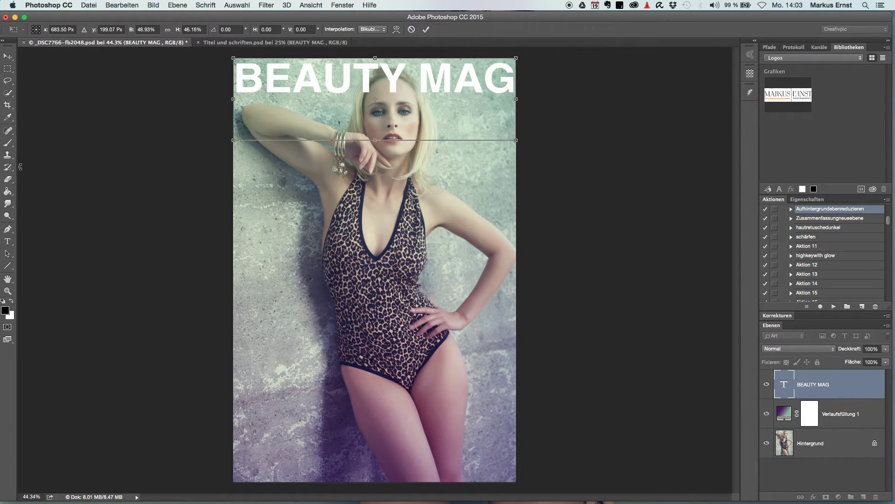
left_click(7, 241)
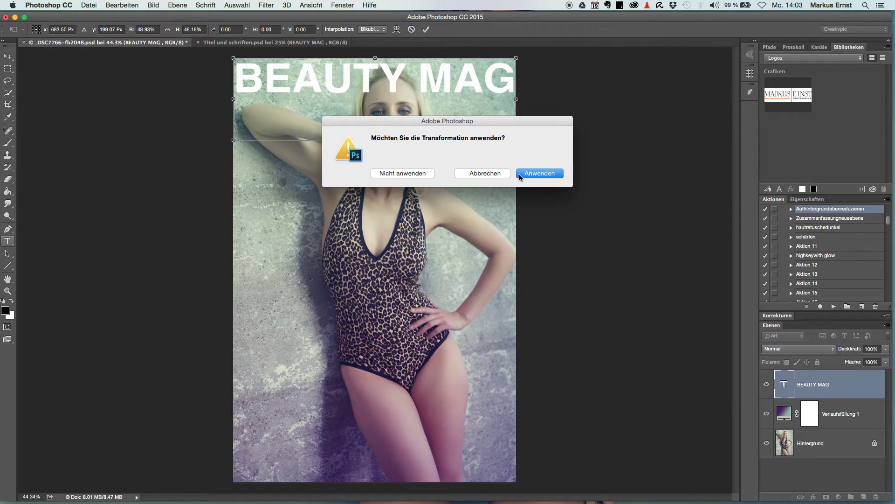
left_click(520, 176)
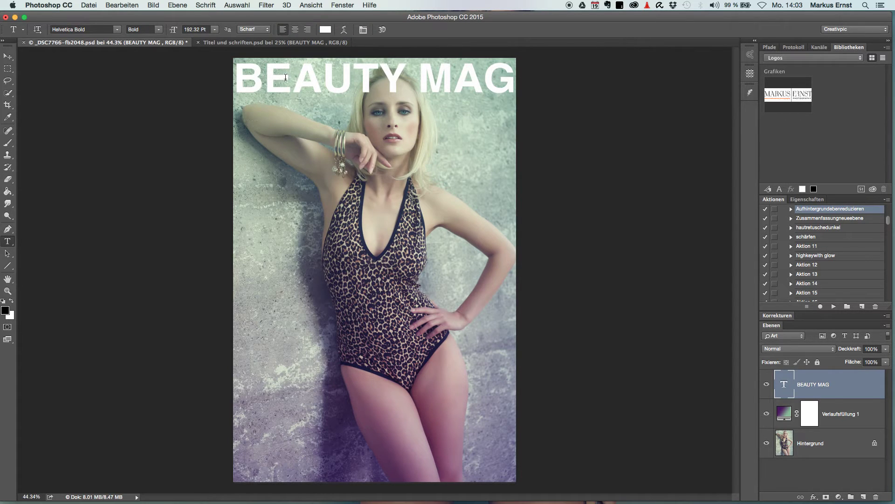
Stretch the BEAUTY MAG title to about 125% height and commit.
key("ctrl+t")
left_click_drag(375, 112, 374, 130)
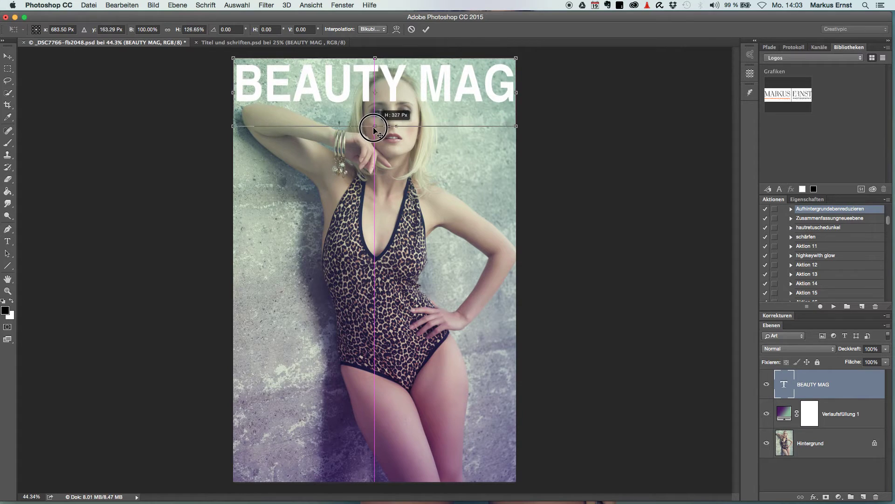
left_click_drag(374, 129, 374, 126)
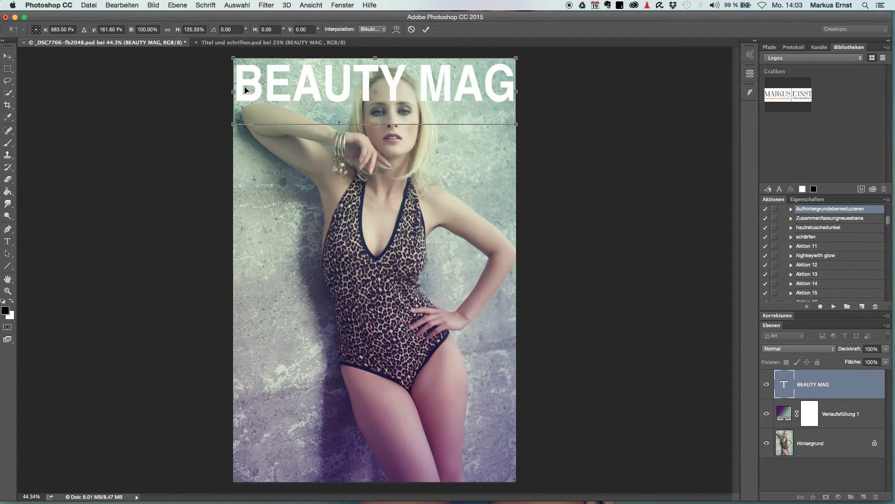
left_click_drag(247, 91, 252, 90)
key("Return")
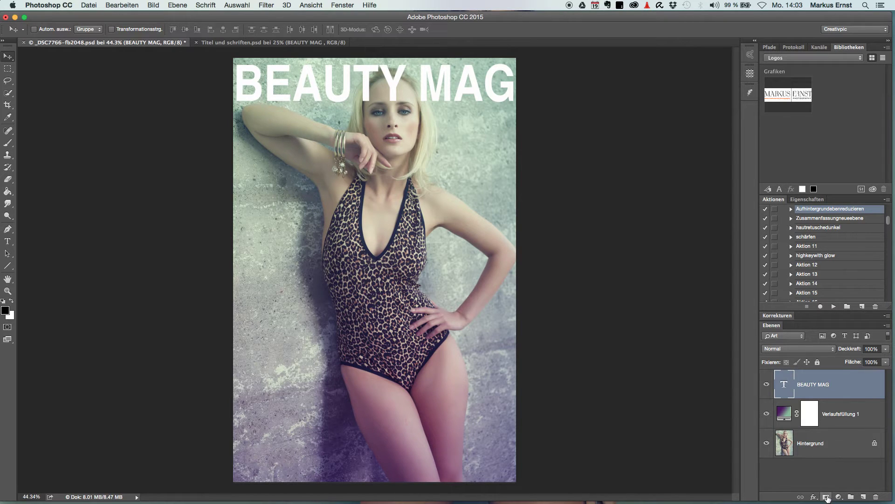
Mask BEAUTY MAG and paint black with a size-65 brush over the Y above her head.
left_click(826, 497)
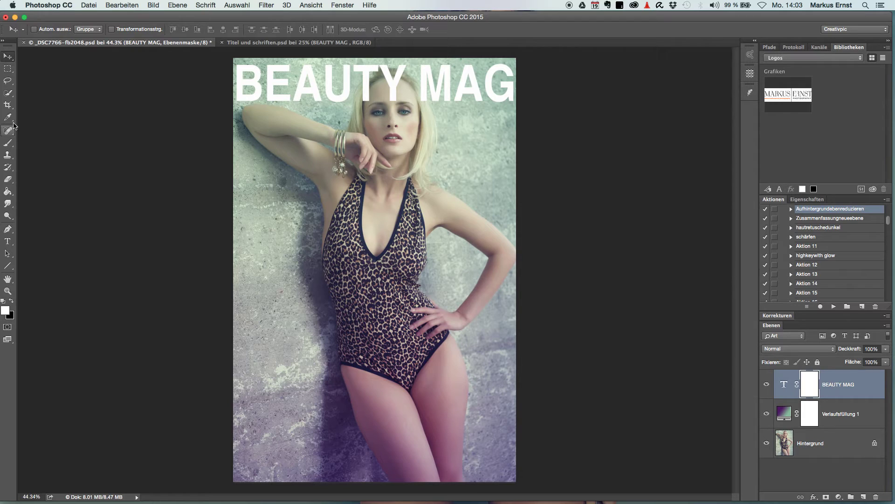
left_click(8, 143)
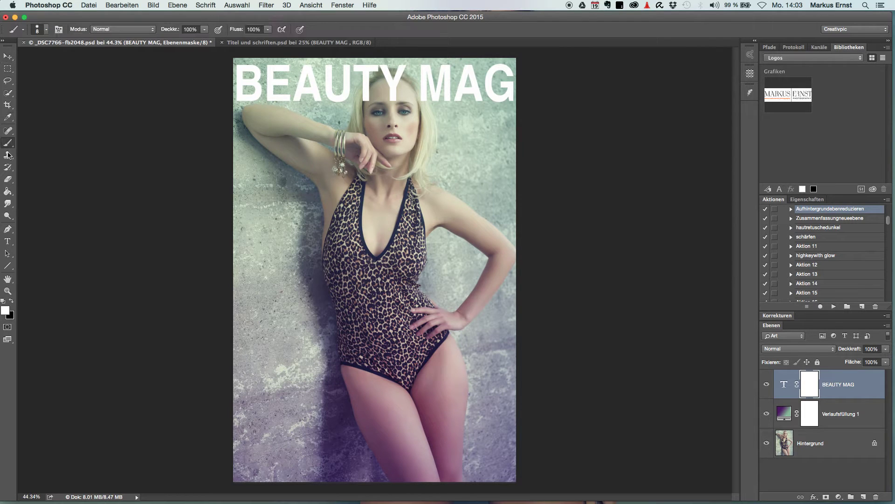
left_click(12, 301)
left_click_drag(384, 115, 410, 114)
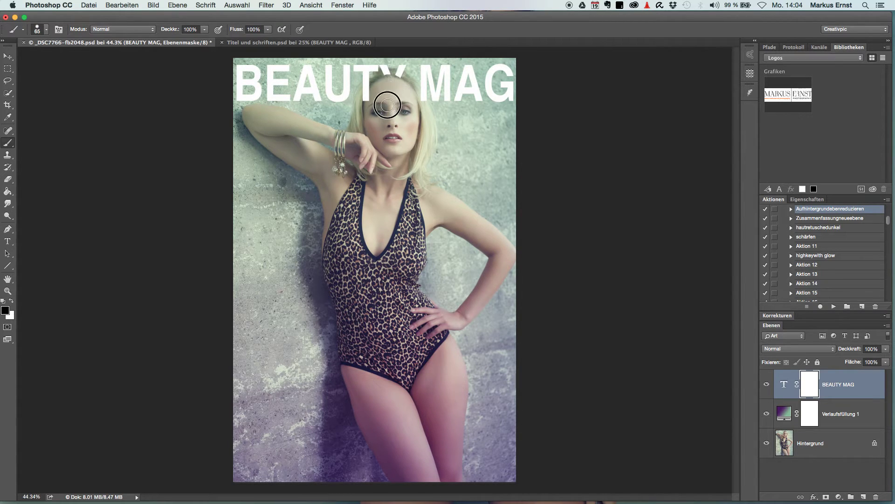
mouse_move(373, 96)
left_mouse_down()
mouse_move(386, 76)
mouse_move(396, 90)
left_mouse_up()
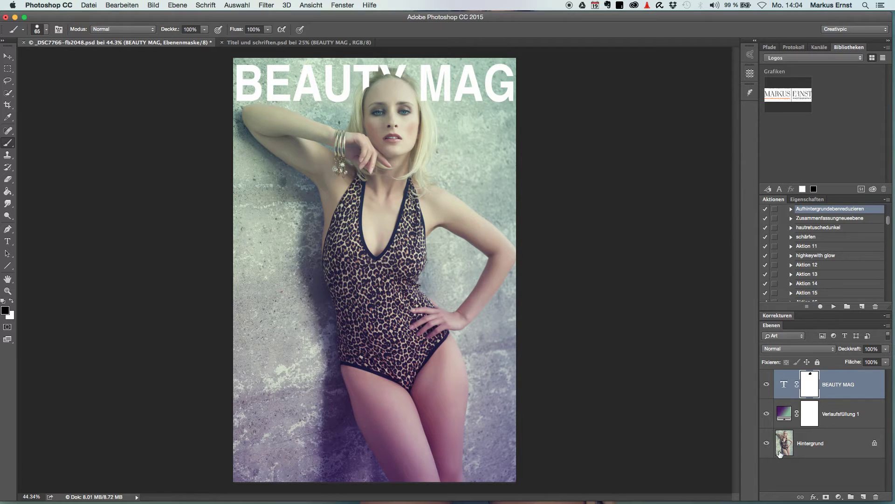
Add an empty Ebene 1 above Hintergrund and hide the BEAUTY MAG layer.
left_click(784, 441)
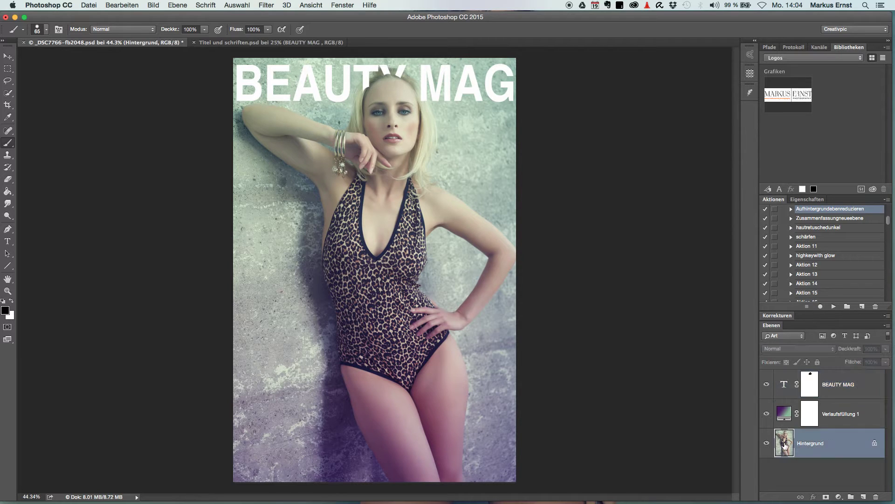
left_click(177, 5)
mouse_move(209, 16)
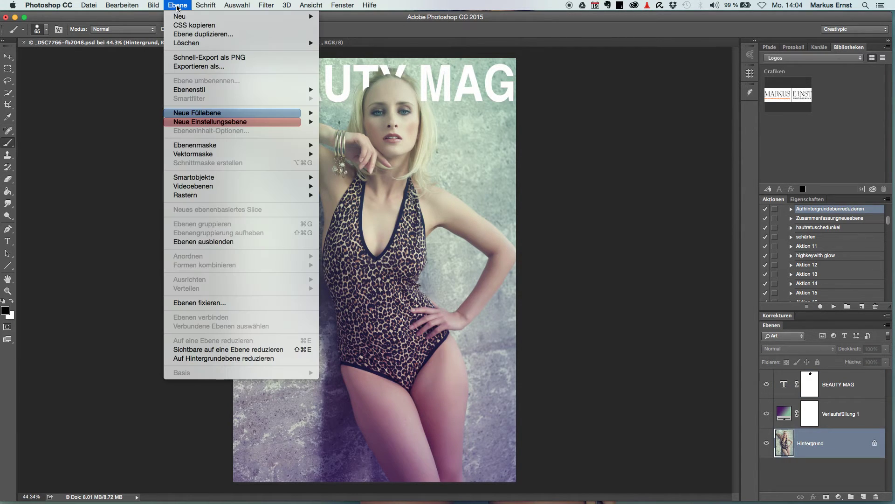
left_click(368, 19)
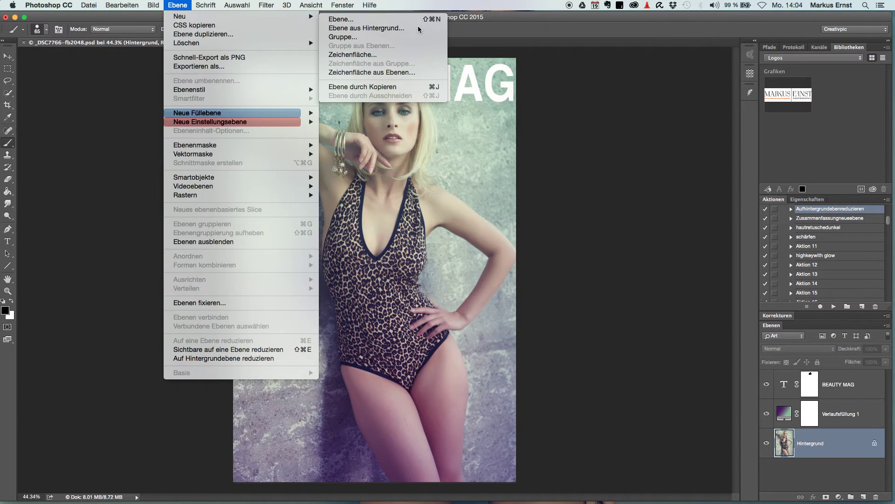
left_click(589, 248)
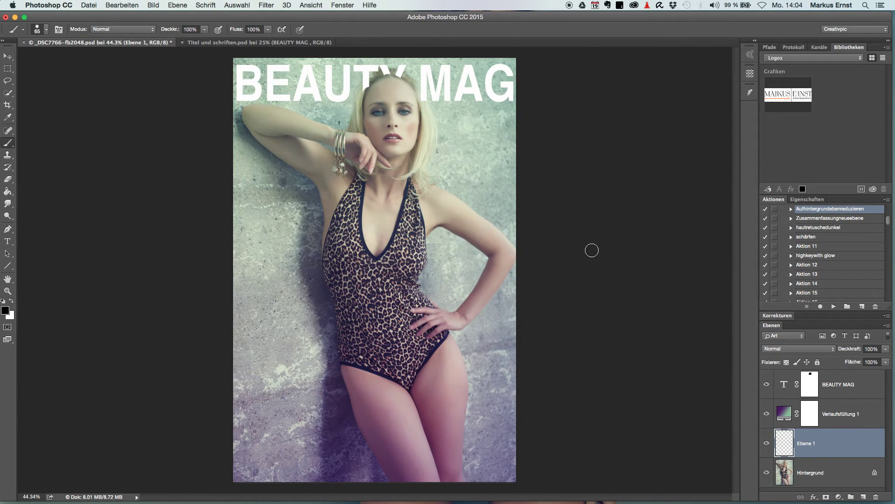
left_click(766, 383)
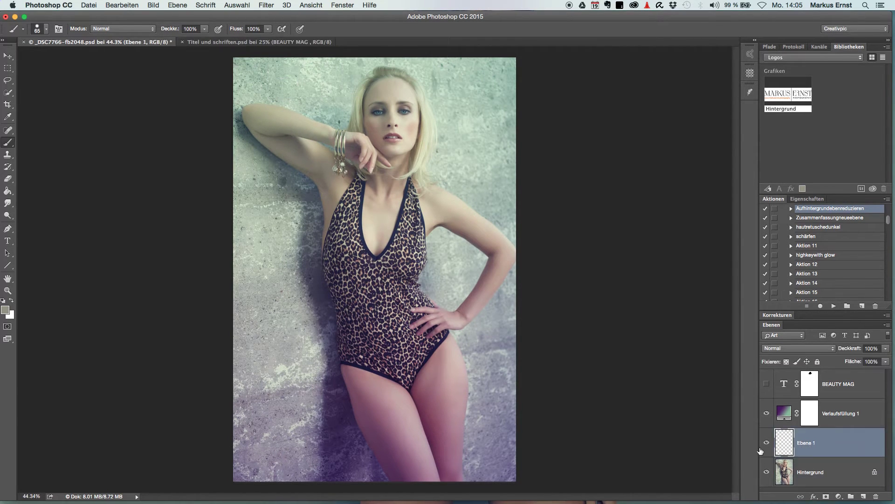
left_click(348, 70, "alt")
Make a Farbbereich (Color Range) selection sampling several hair and wall tones.
left_click(245, 7)
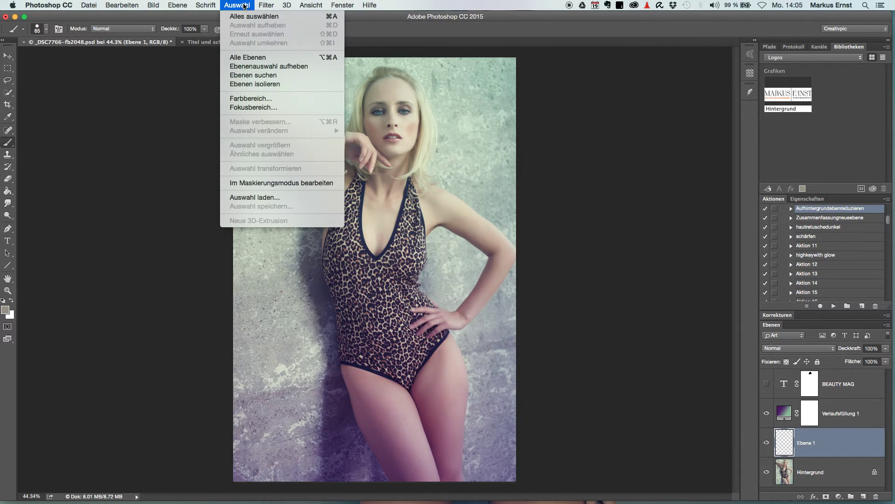
left_click(260, 99)
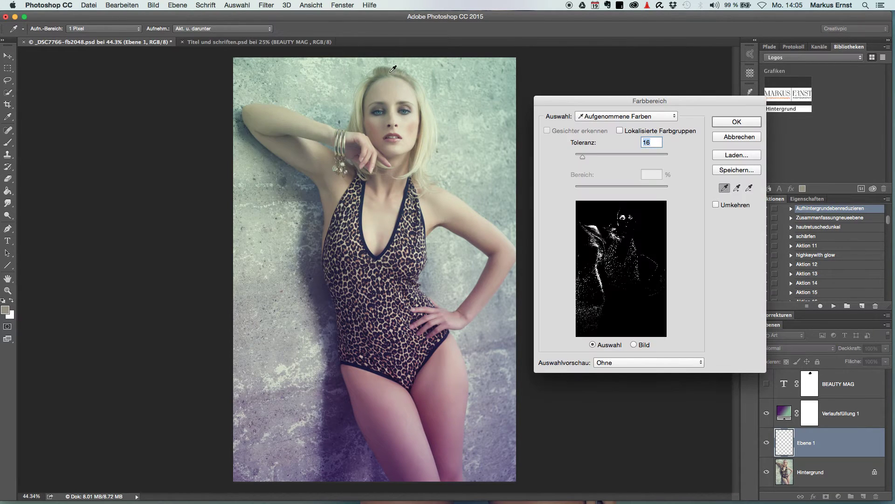
left_click(385, 72)
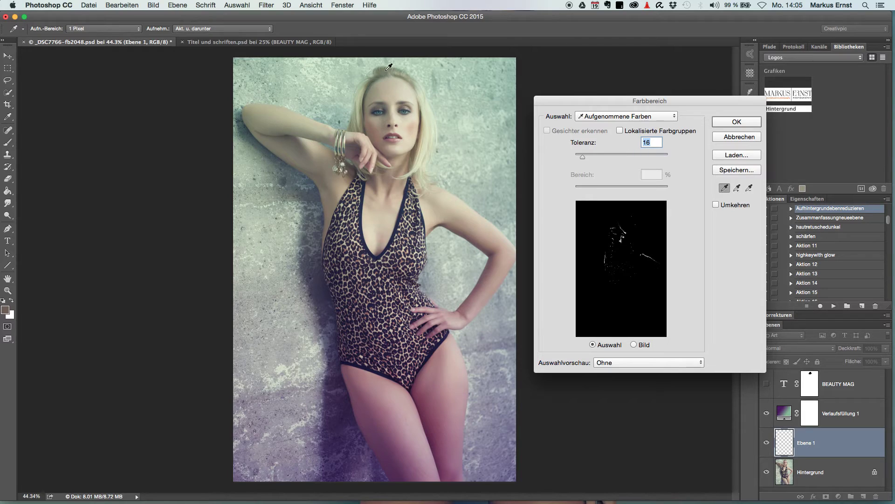
left_click(387, 66)
left_click(394, 67)
left_click(737, 188)
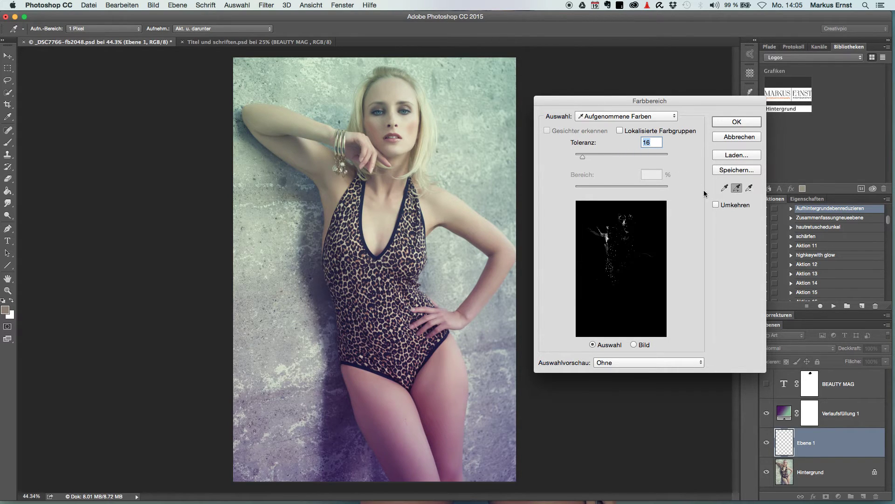
left_click(390, 69)
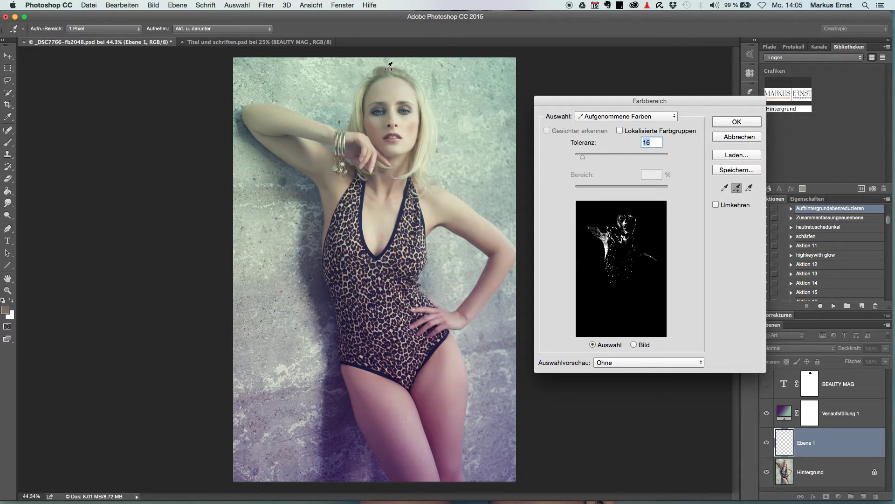
left_click(386, 69)
left_click(419, 93)
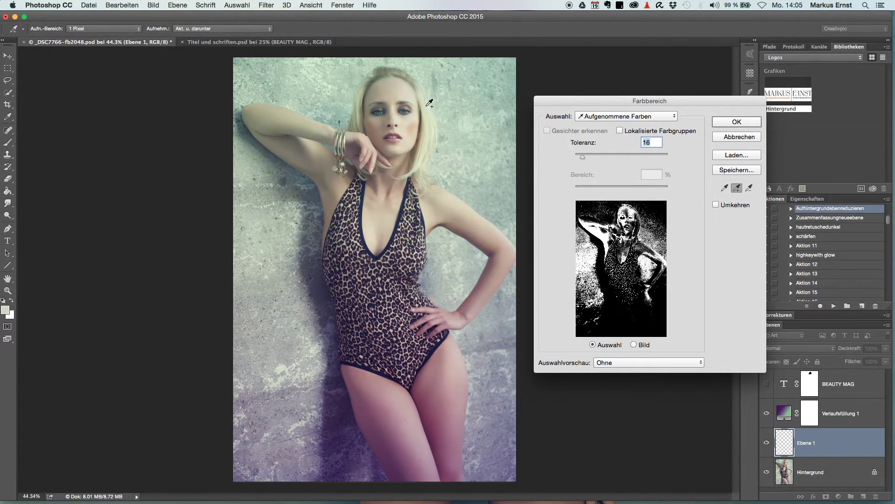
left_click(426, 135)
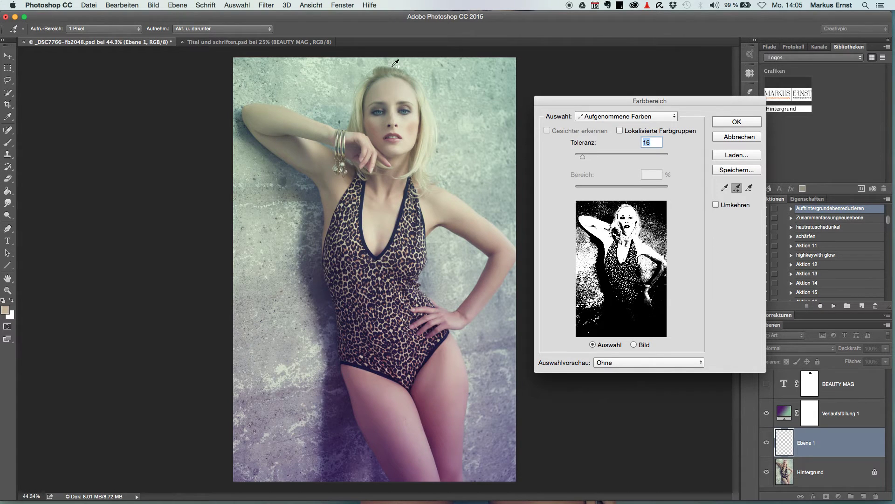
left_click(409, 76)
left_click(371, 87)
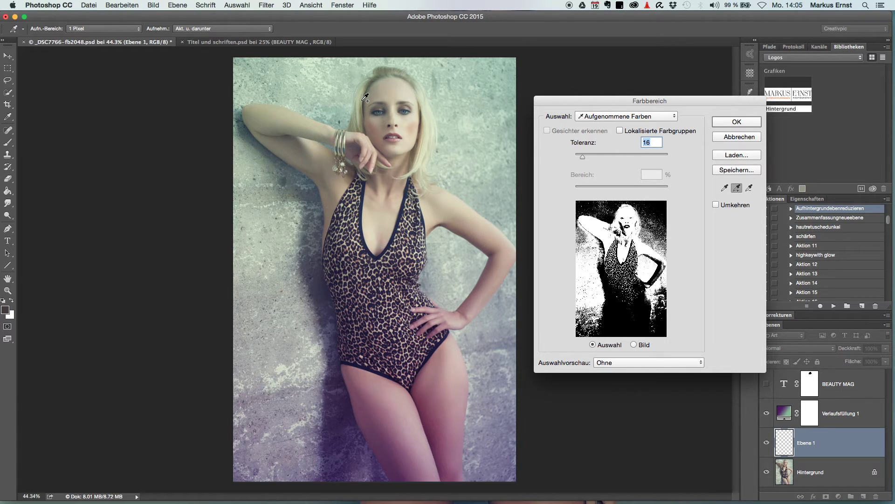
left_click(743, 123)
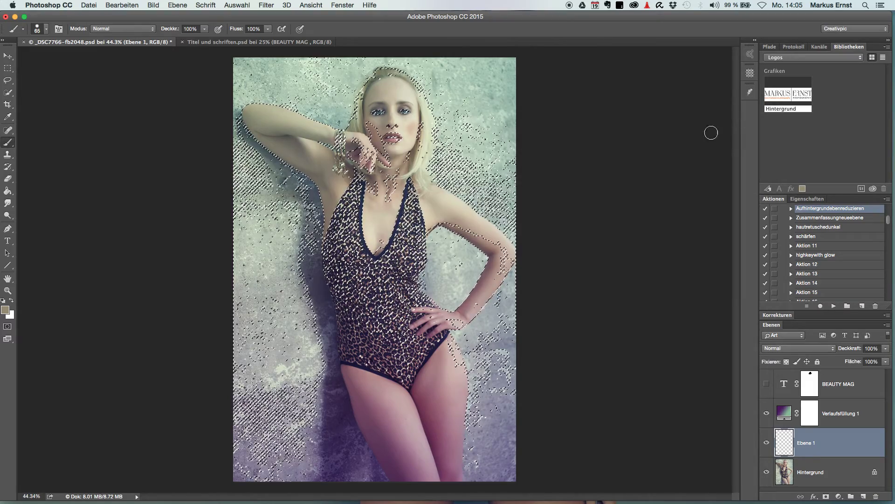
Show BEAUTY MAG and paint its mask so the hair overlaps the Y.
left_click(766, 383)
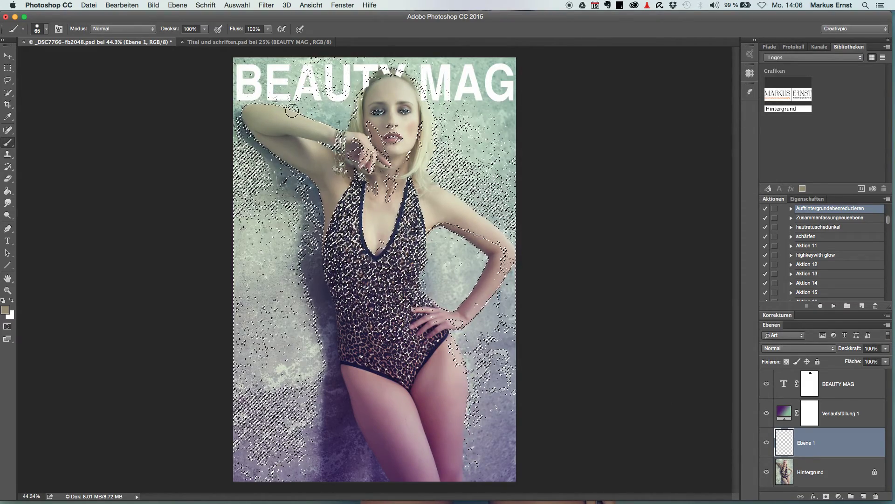
left_click(810, 383)
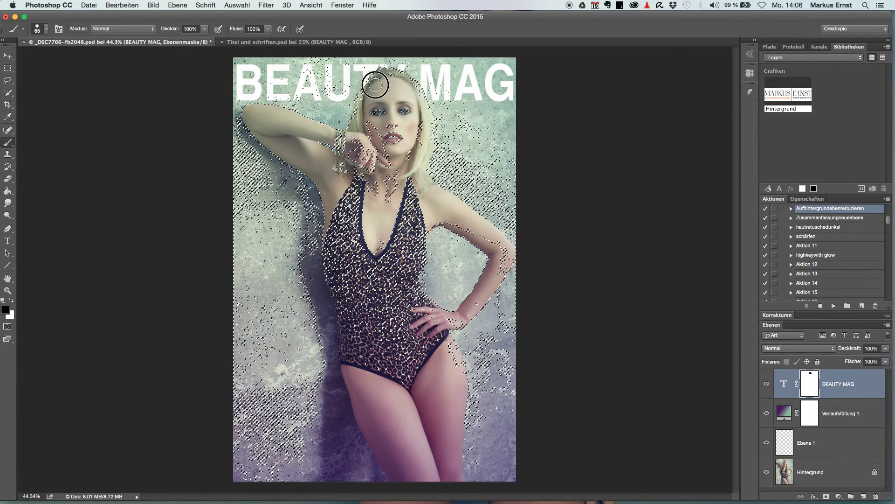
left_click_drag(367, 88, 416, 172)
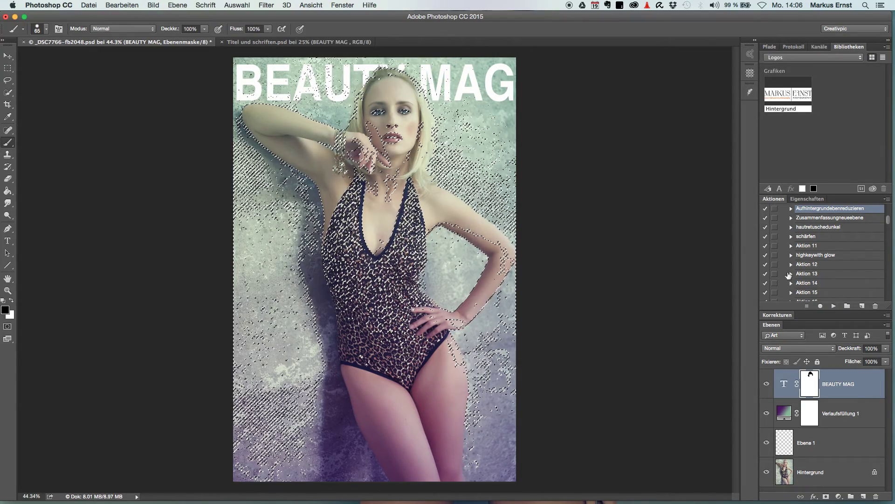
Deselect the colour-range selection via Auswahl > Auswahl aufheben.
left_click(232, 6)
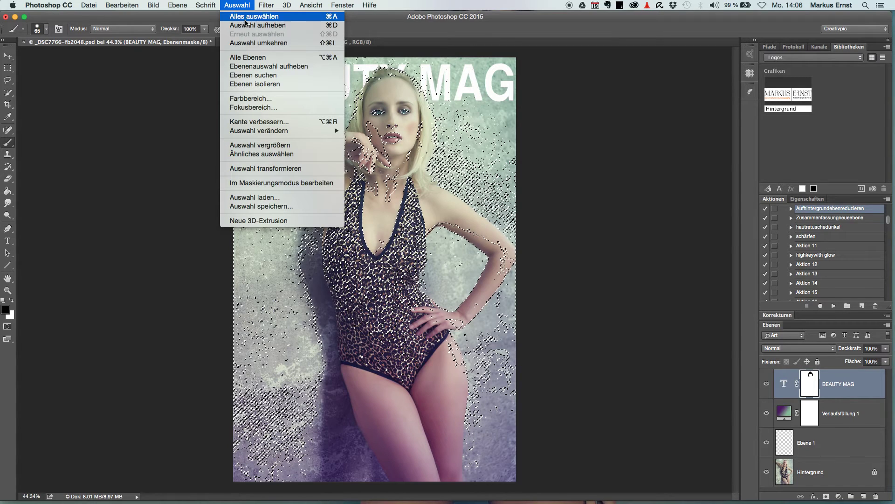
left_click(250, 27)
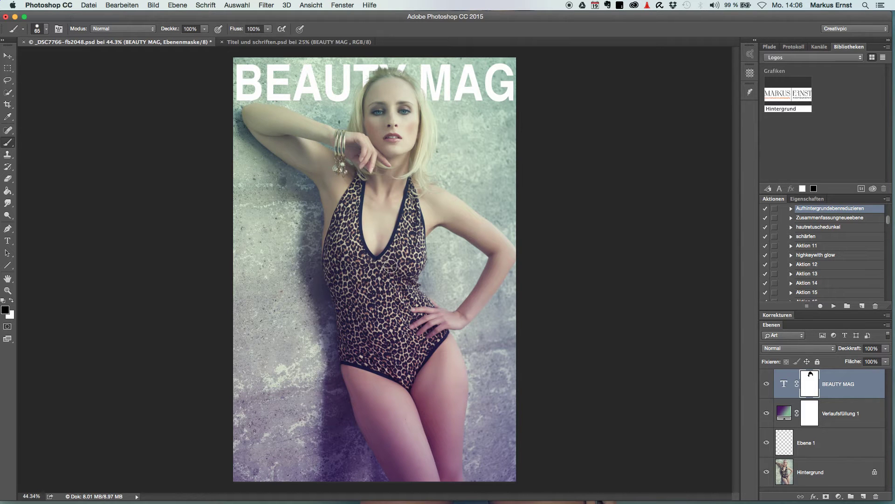
scroll(386, 83, "up", 2)
scroll(387, 82, "up", 2)
scroll(387, 82, "up", 2)
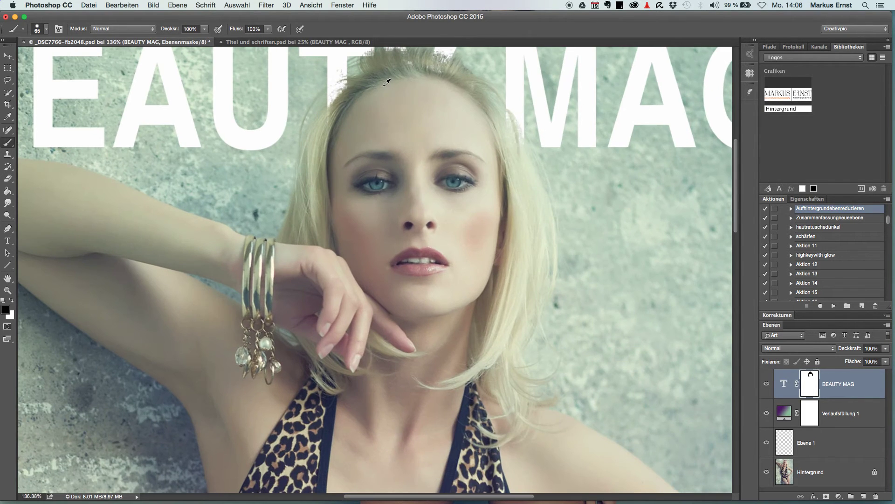
scroll(387, 82, "down", 2)
scroll(388, 85, "down", 1)
scroll(390, 88, "down", 2)
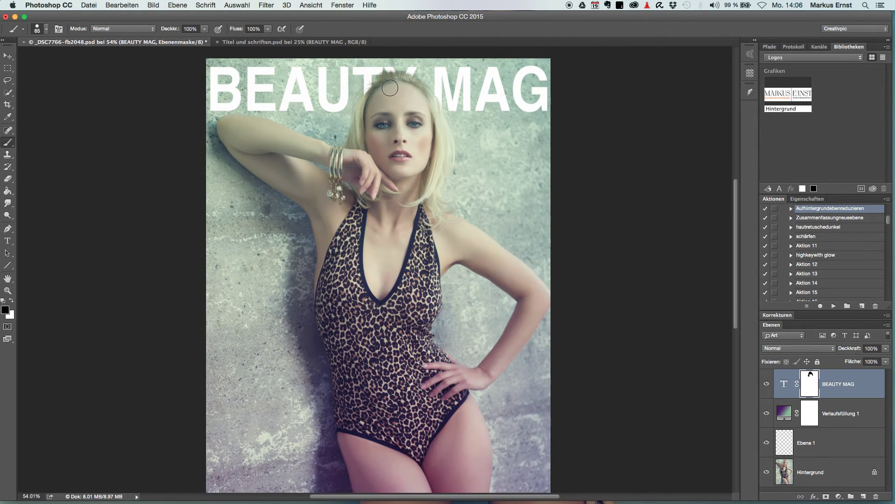
scroll(390, 88, "down", 1)
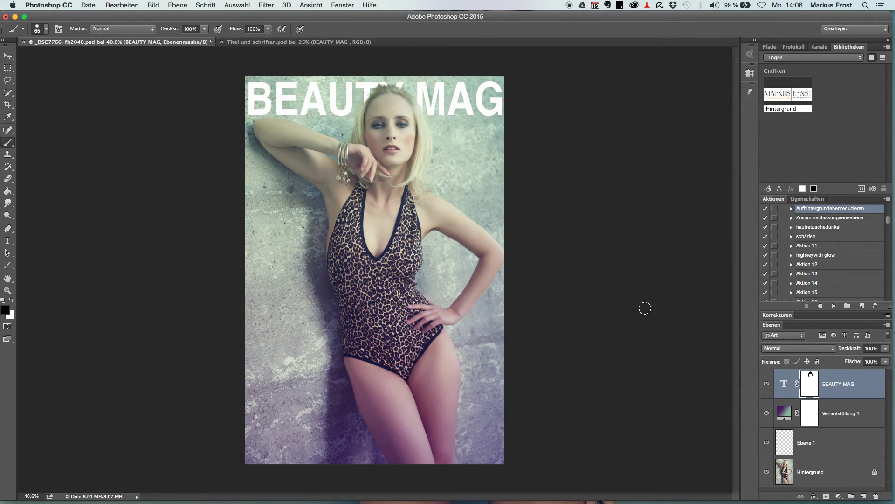
Drag the LAYER BLEND MODE, KEYBOARD SHORTCUTS and TYPE TOOL layers onto the cover photo.
left_click(259, 43)
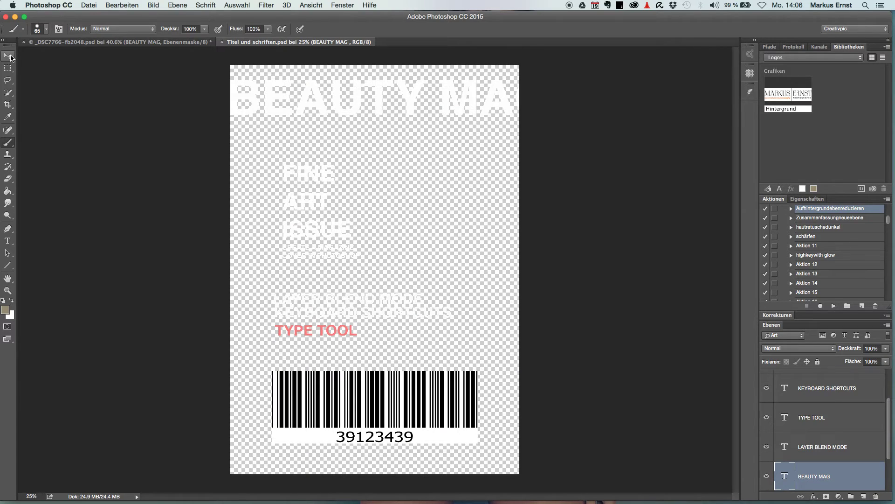
left_click(8, 56)
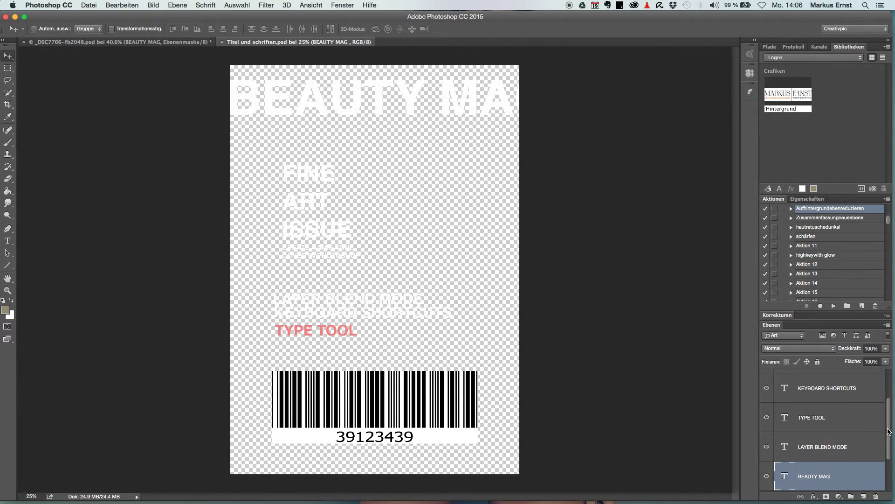
mouse_move(889, 430)
left_mouse_down()
mouse_move(889, 422)
mouse_move(888, 430)
left_mouse_up()
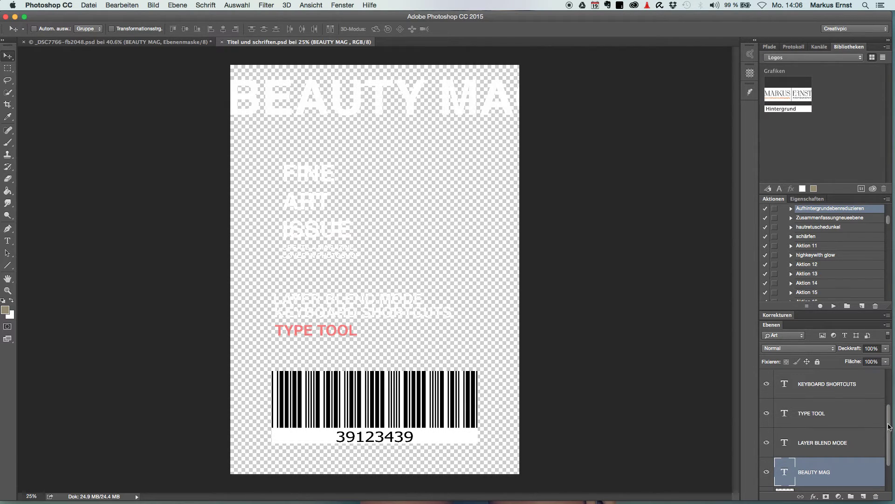
left_click(818, 443)
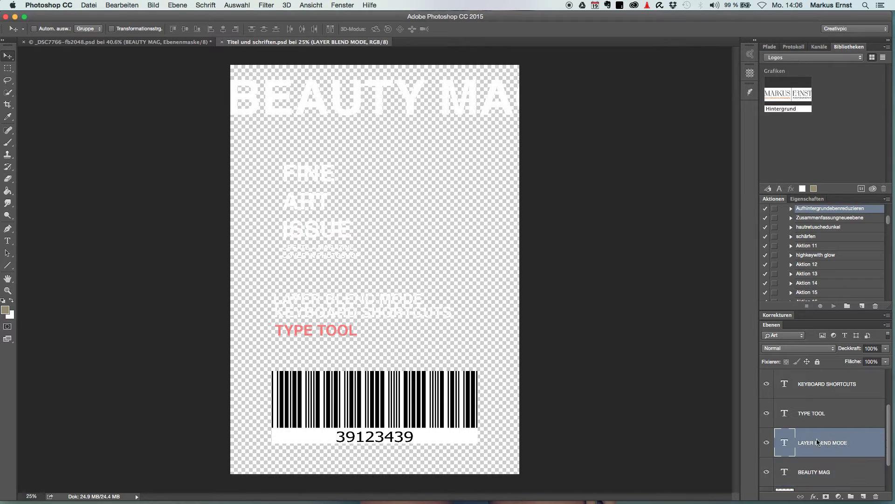
left_click(821, 404, "shift")
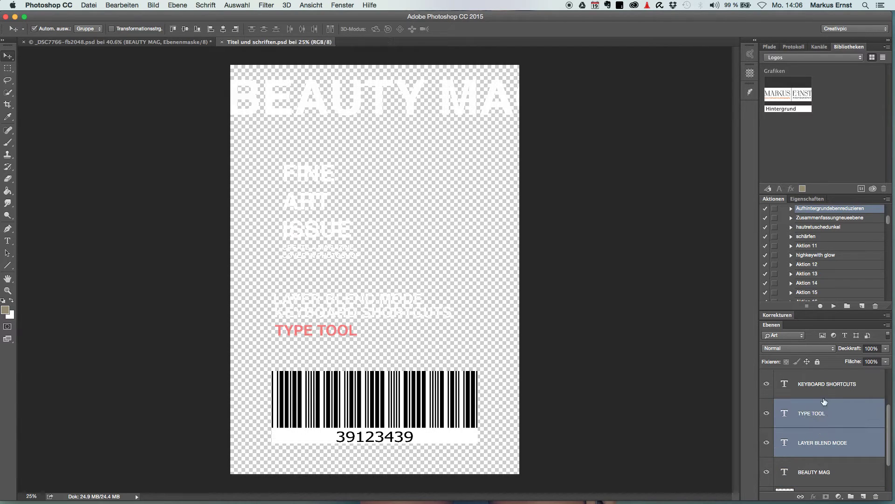
left_click(824, 387, "shift")
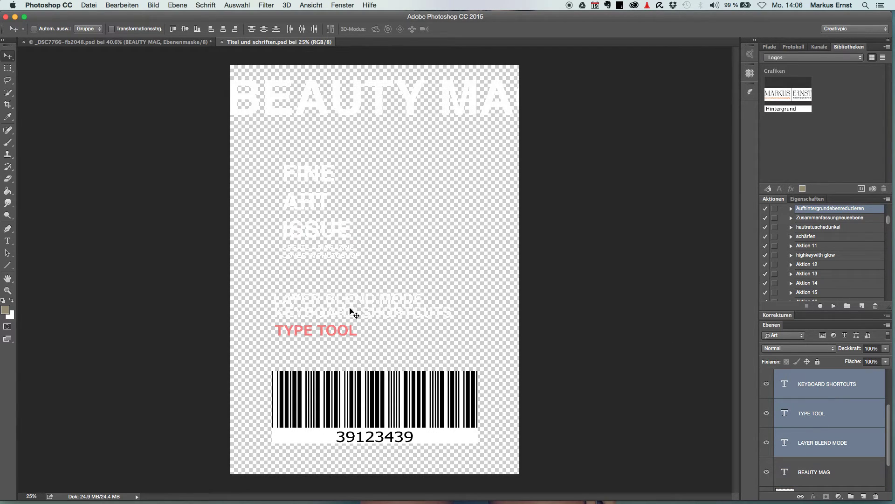
left_click_drag(349, 312, 143, 58)
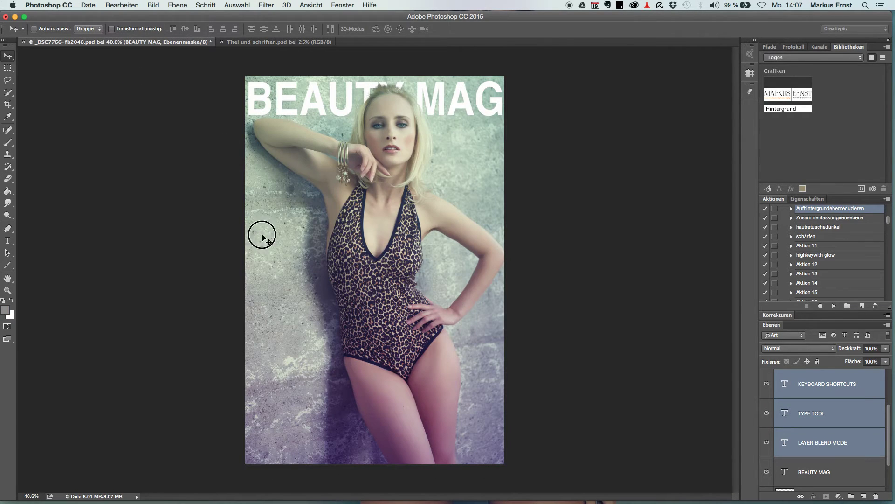
mouse_move(142, 58)
left_mouse_down()
mouse_move(284, 273)
mouse_move(358, 254)
mouse_move(389, 265)
left_mouse_up()
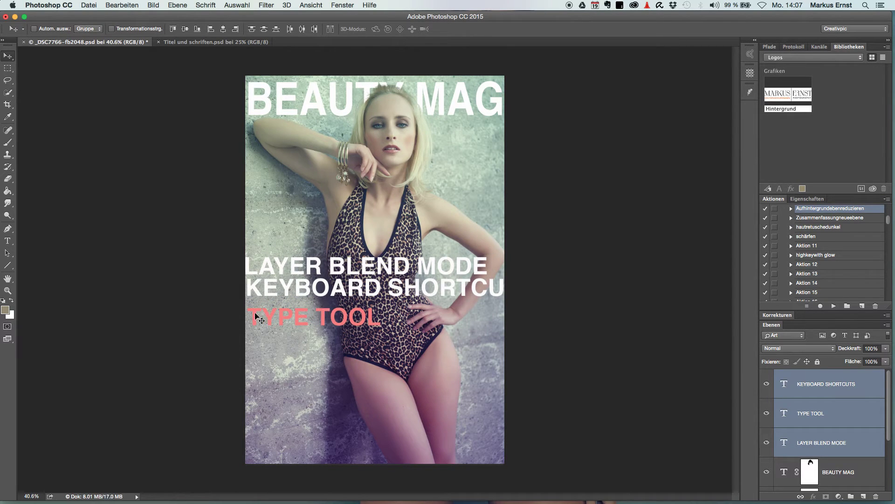
Shrink KEYBOARD SHORTCUTS to about a third and move it under LAYER BLEND MODE.
left_click_drag(255, 316, 255, 314)
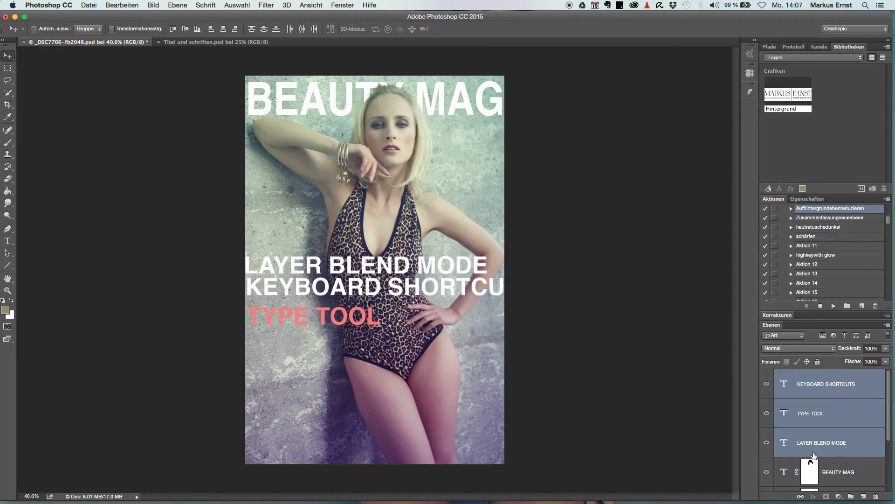
left_click(815, 442)
left_click(815, 385)
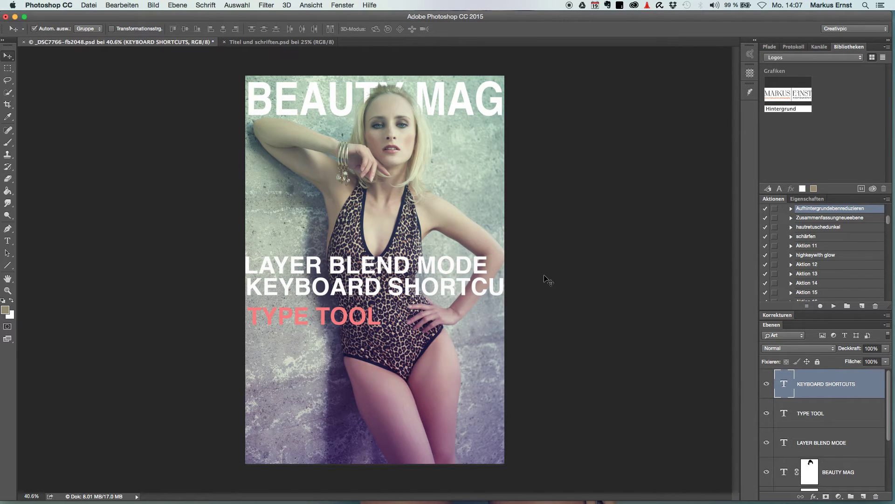
key("ctrl+t")
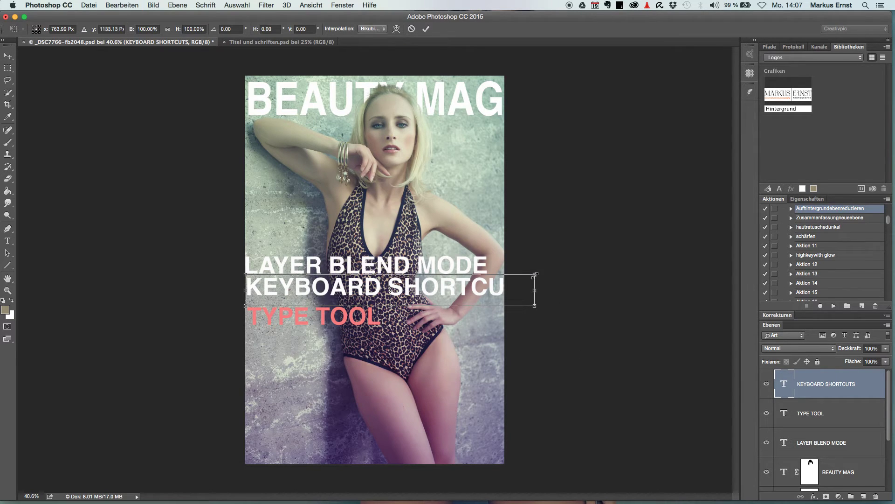
left_click_drag(535, 275, 339, 308)
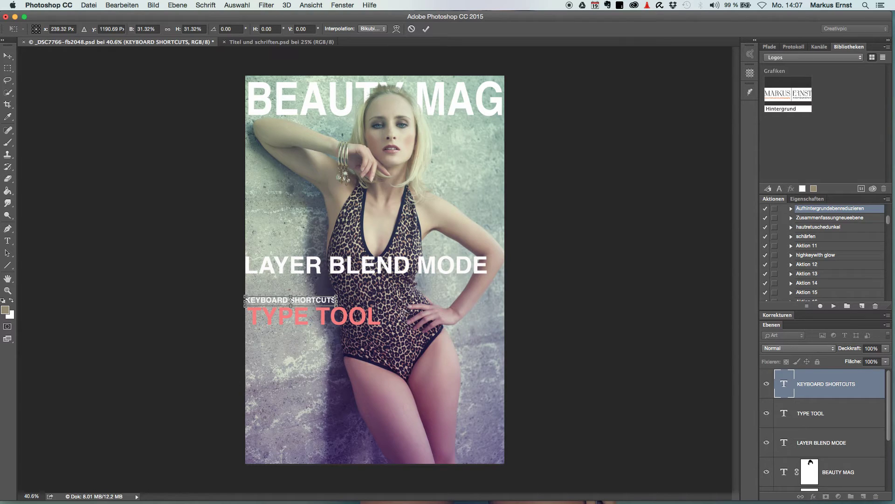
key("Return")
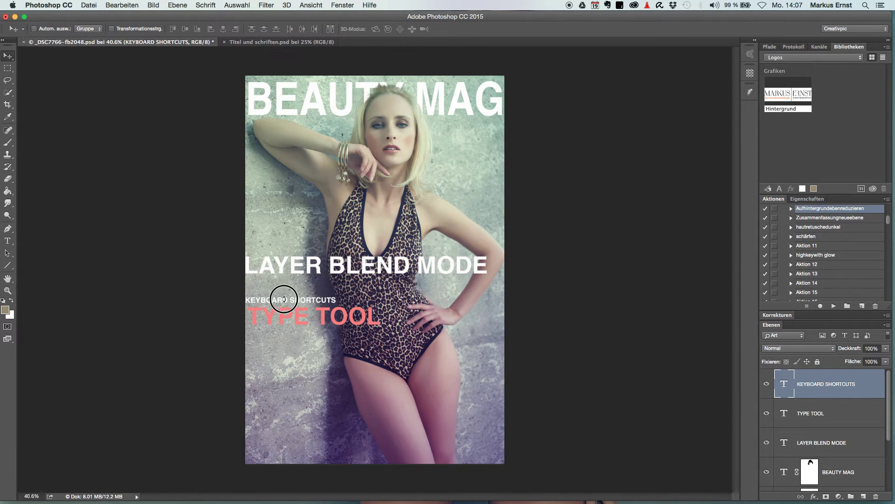
left_click_drag(285, 299, 286, 290)
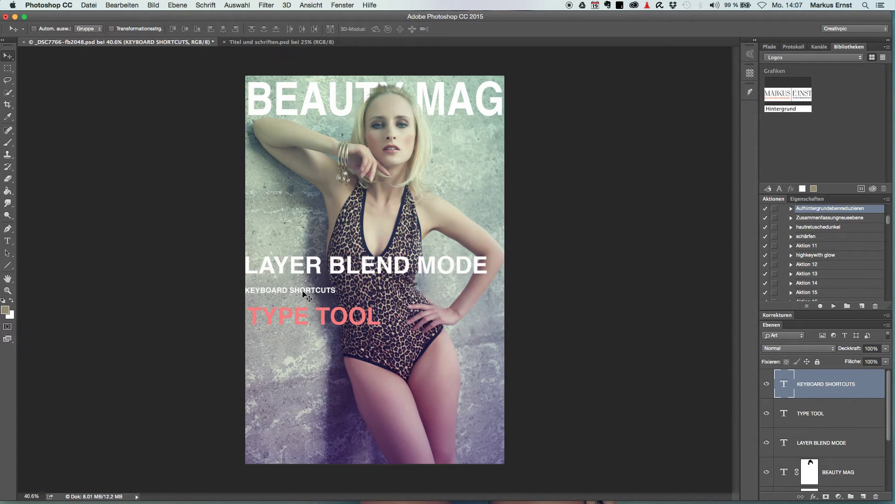
Set the KEYBOARD SHORTCUTS text size to 40 pt.
left_click(8, 241)
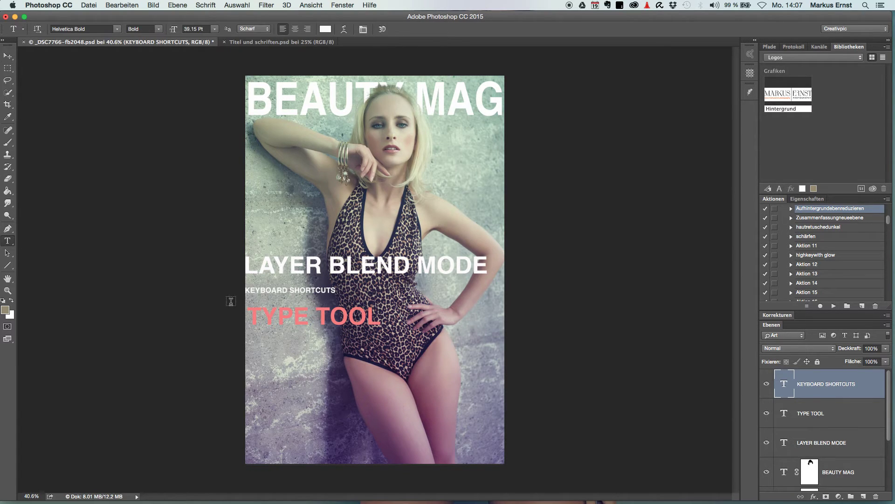
left_click(249, 292)
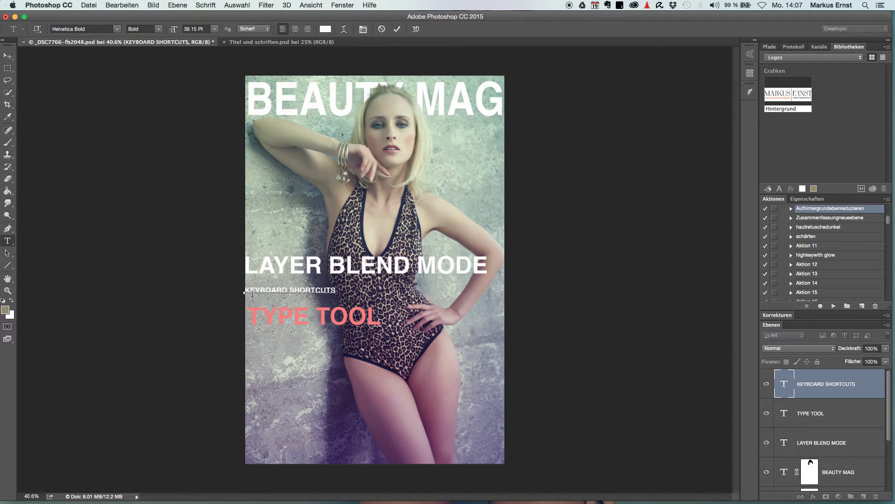
left_click_drag(246, 290, 348, 287)
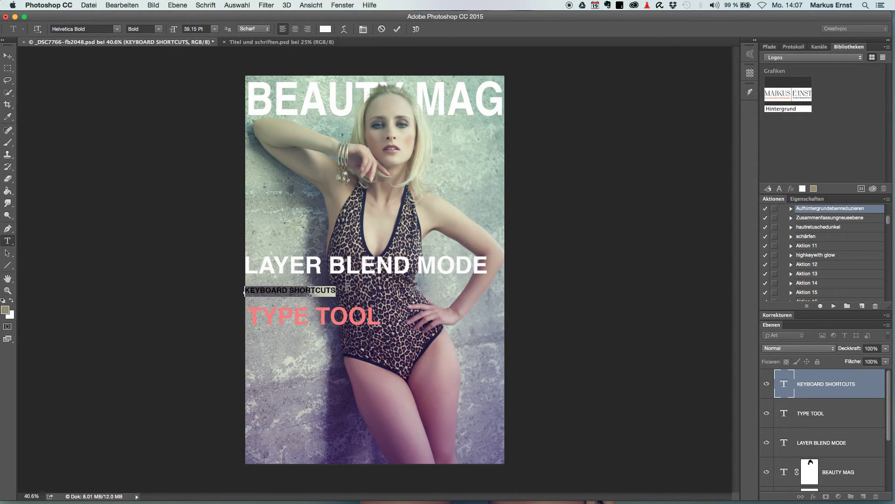
left_click(215, 28)
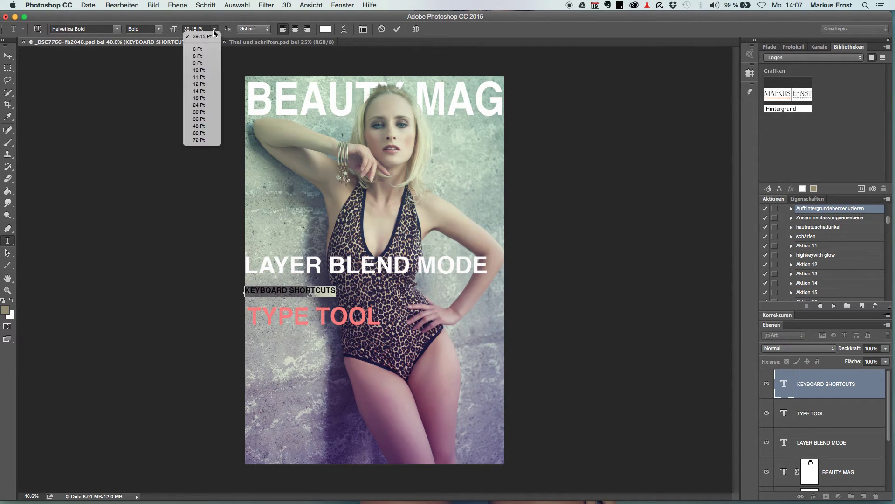
left_click(204, 126)
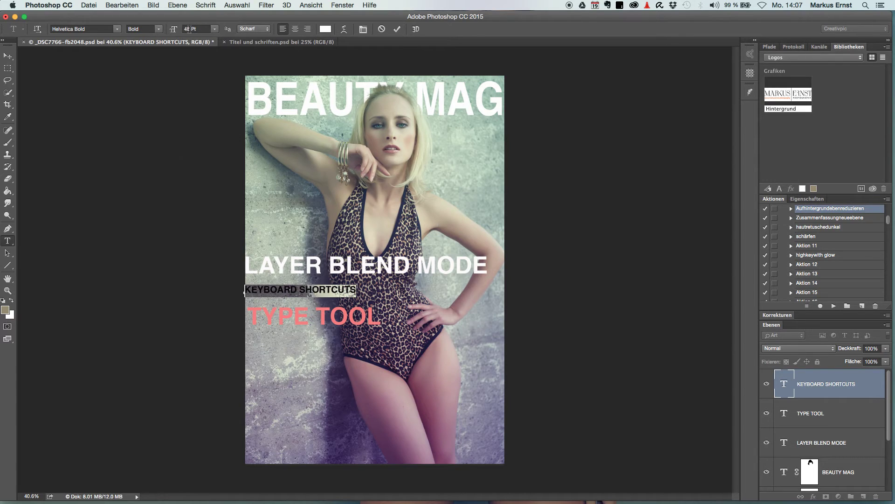
double_click(191, 29)
type("40")
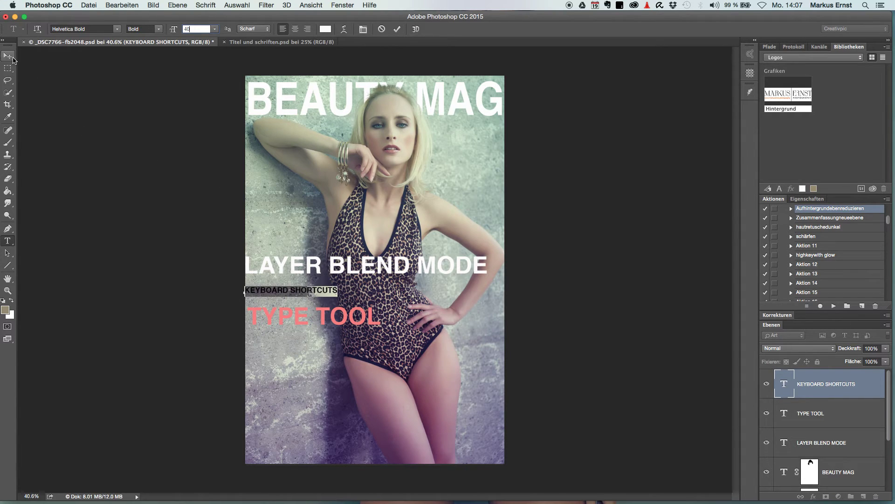
left_click(7, 56)
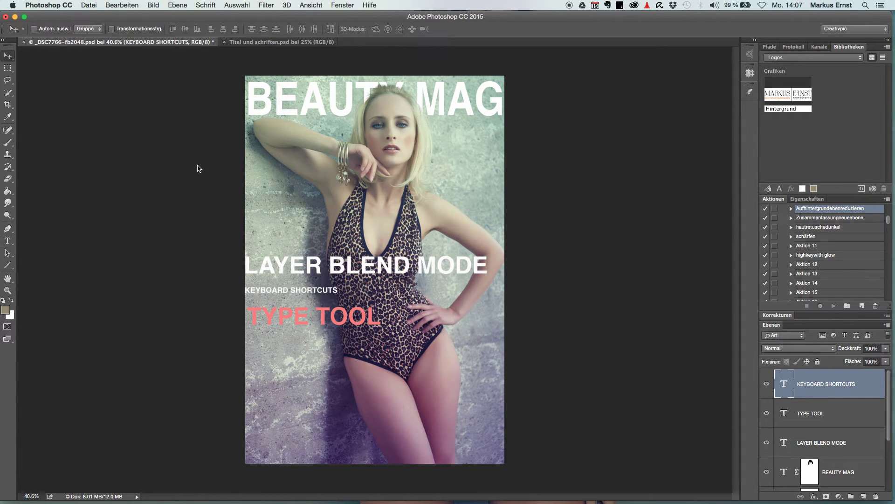
Set the red TYPE TOOL text line to 40 pt.
left_click(823, 413)
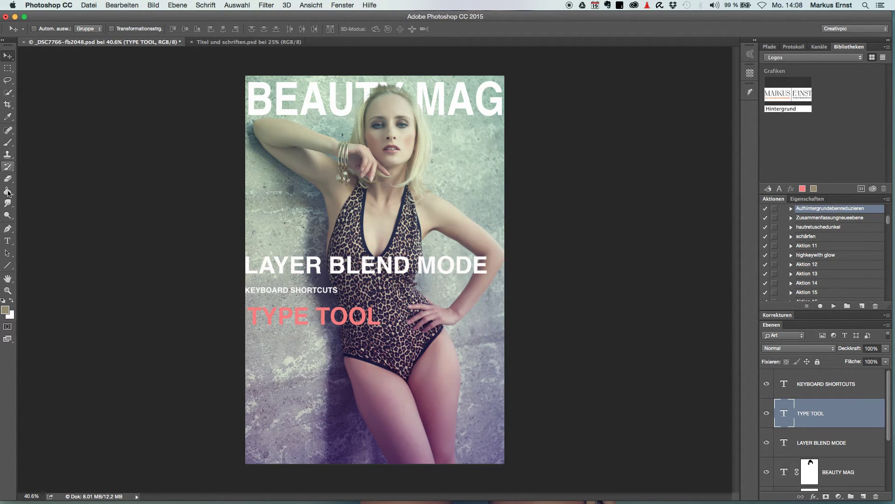
left_click(7, 241)
left_click_drag(248, 315, 400, 311)
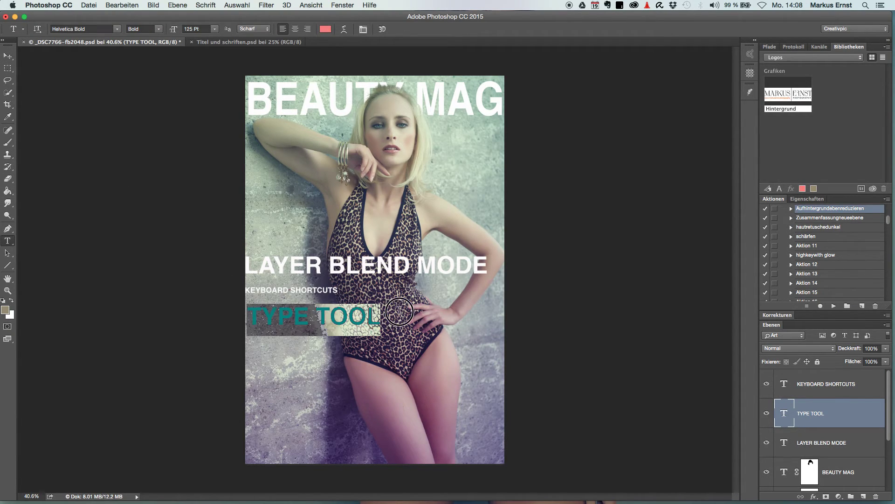
left_click(214, 29)
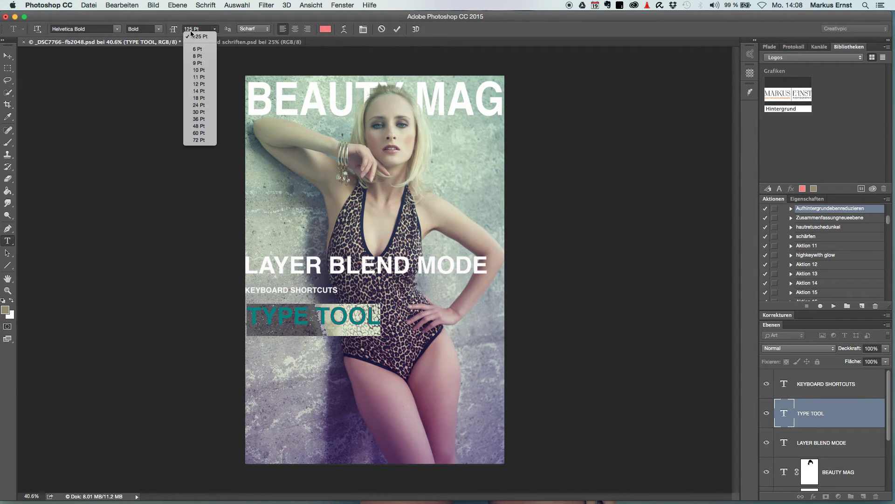
left_click(191, 35)
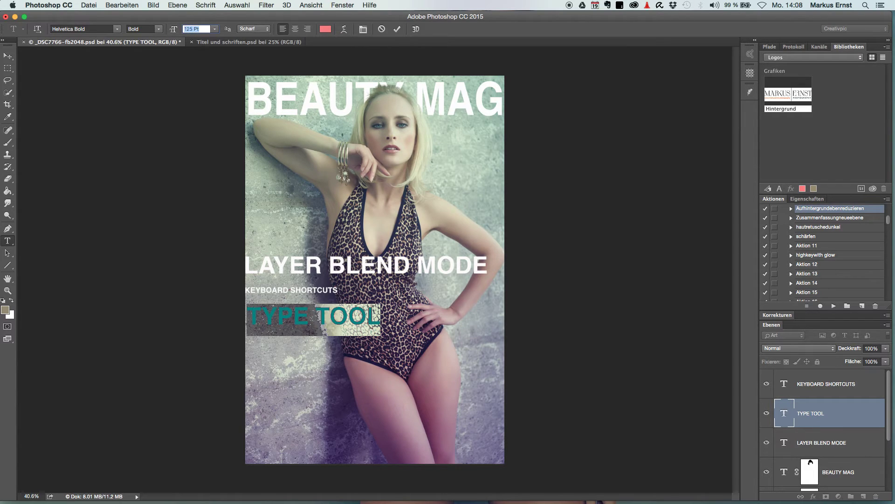
type("40")
key("Return")
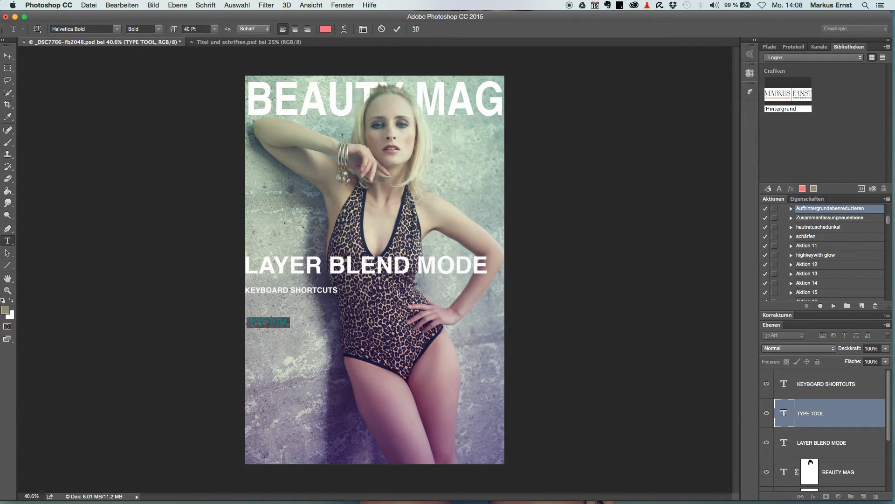
Lower KEYBOARD SHORTCUTS about 18 px and place the TYPE TOOL line just beneath it.
left_click(7, 55)
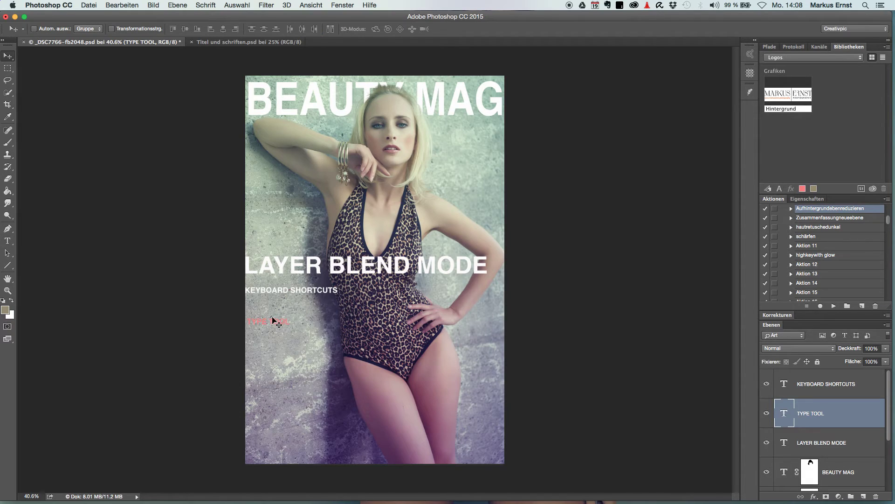
left_click(262, 323)
mouse_move(263, 321)
left_mouse_down()
mouse_move(262, 309)
mouse_move(302, 303)
left_mouse_up()
left_click(828, 392)
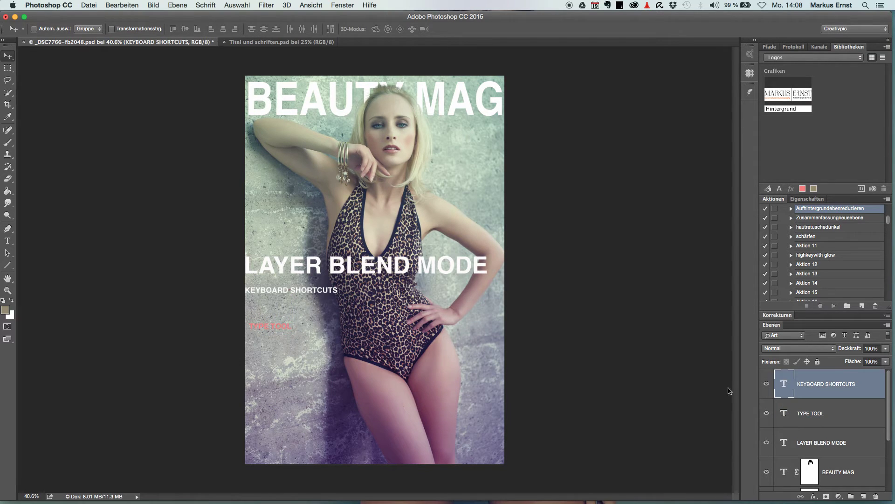
left_click_drag(283, 293, 284, 316)
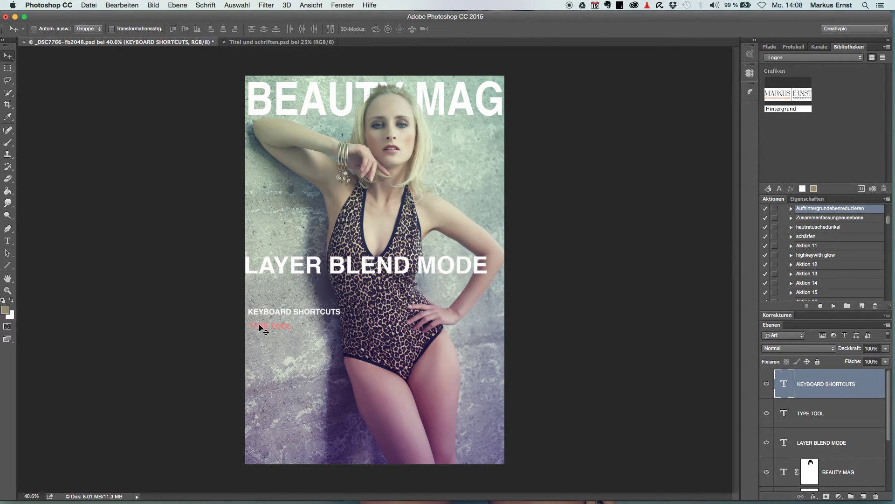
left_click(811, 419)
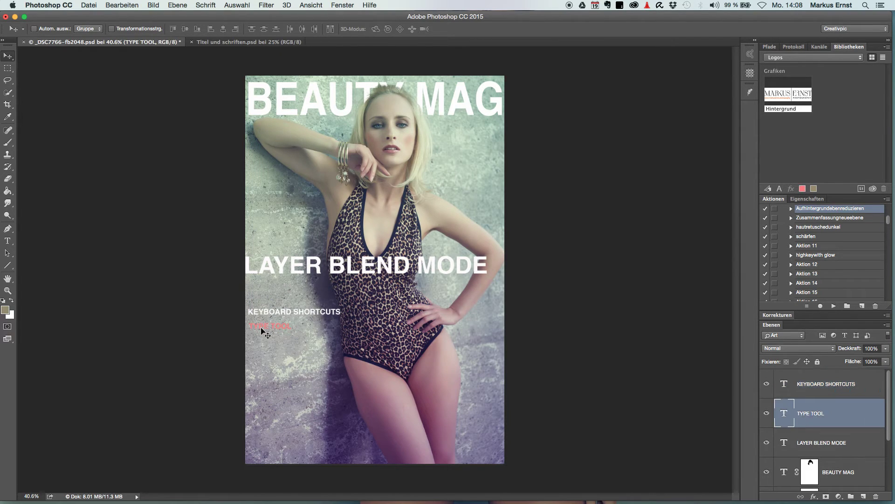
left_click_drag(264, 332, 262, 325)
left_click_drag(261, 322, 261, 323)
left_click(820, 447)
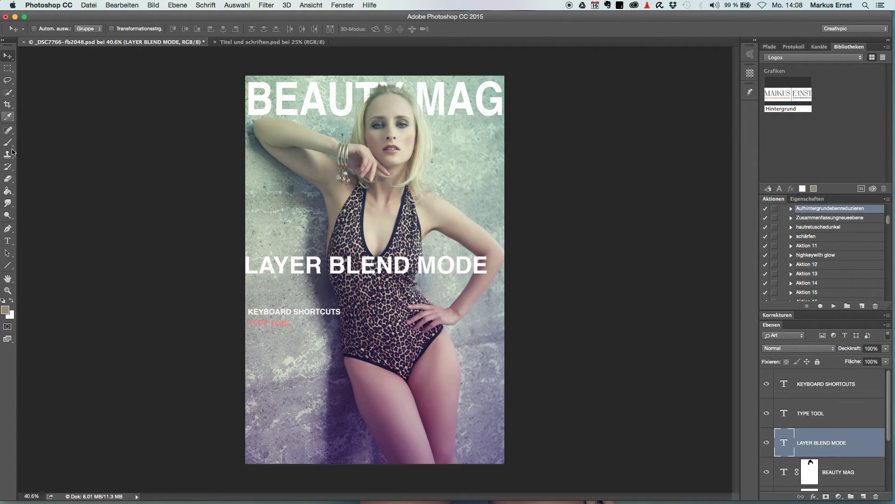
Change the LAYER BLEND MODE text from 125 pt to 40 pt.
left_click(7, 241)
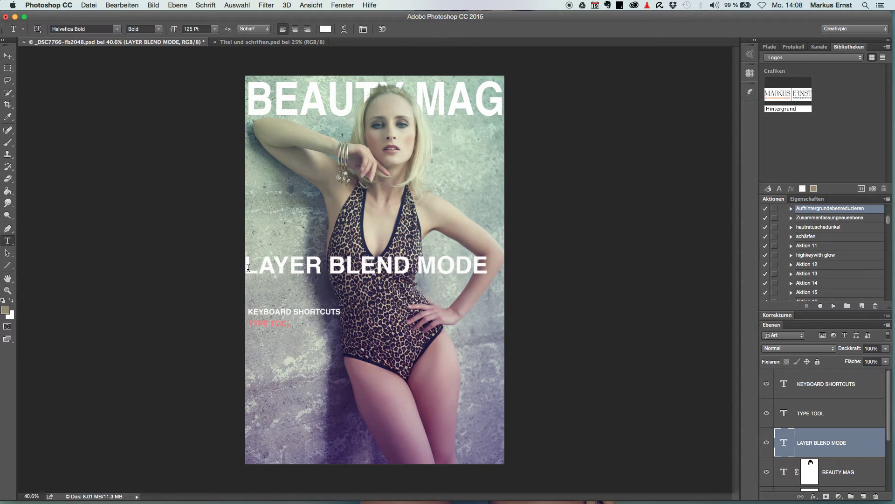
left_click_drag(248, 268, 488, 268)
left_click(214, 29)
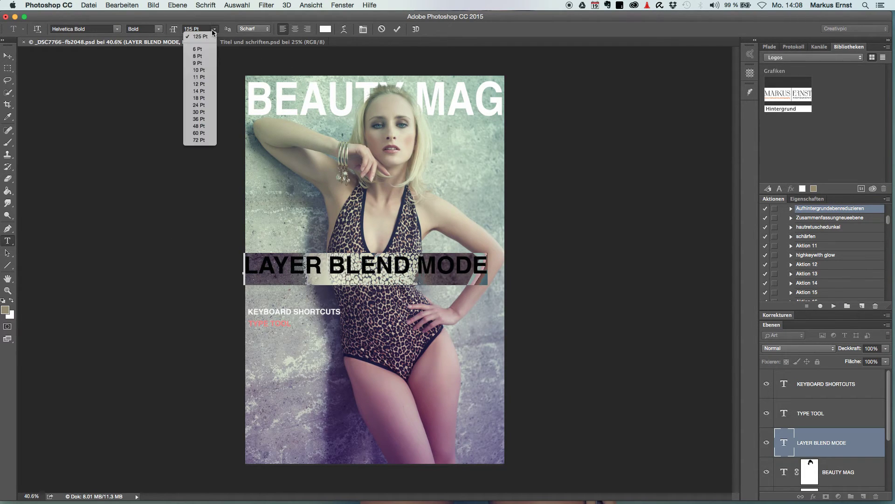
left_click(192, 30)
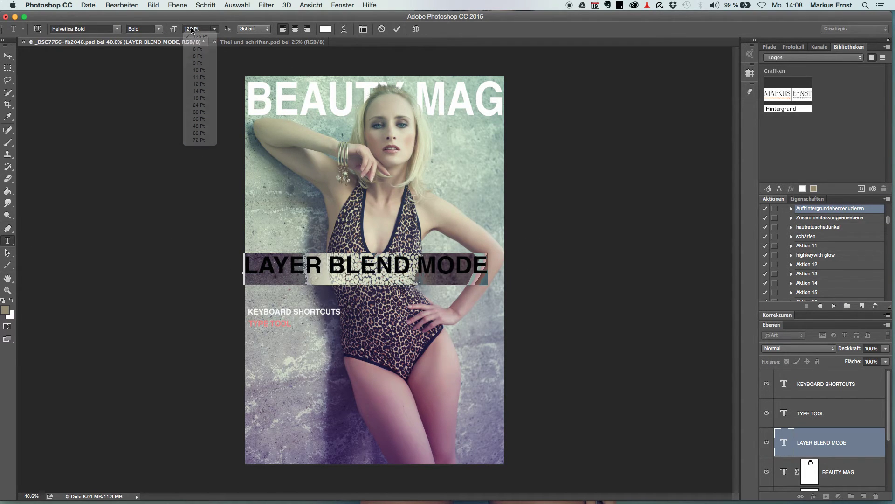
left_click(192, 30)
type("40")
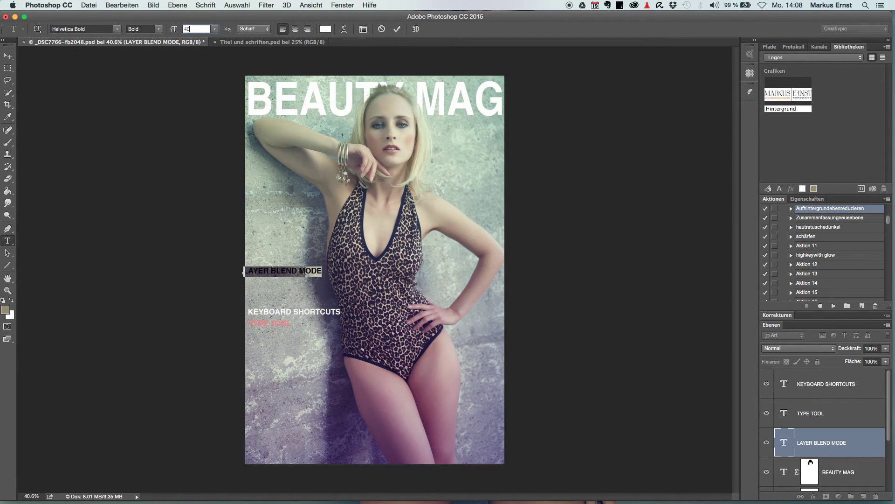
key("Return")
Move LAYER BLEND MODE directly above KEYBOARD SHORTCUTS.
left_click(8, 56)
left_click_drag(277, 270, 282, 303)
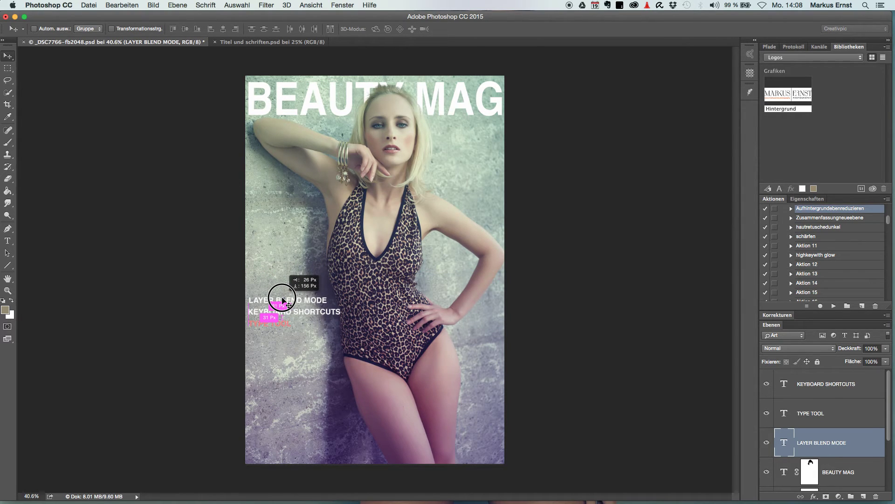
left_click_drag(283, 300, 284, 301)
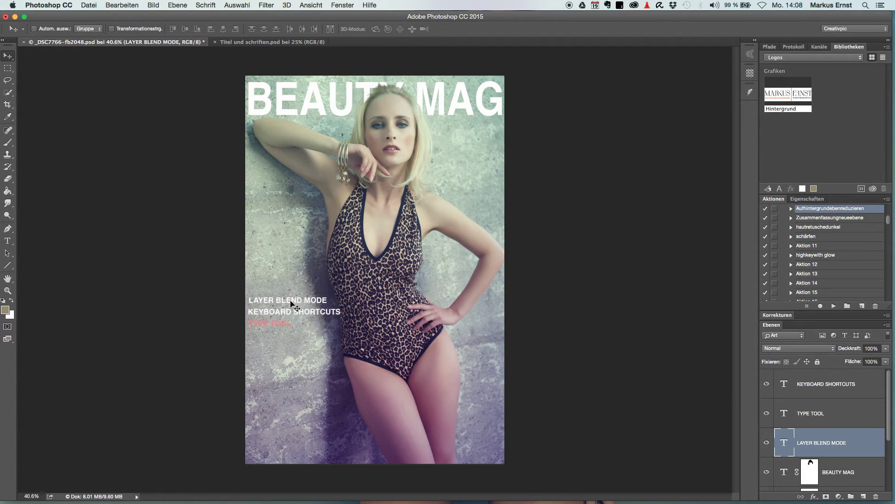
Group TYPE TOOL, KEYBOARD SHORTCUTS and LAYER BLEND MODE as Gruppe 1 and move it about 185 px lower.
left_click(816, 416, "shift")
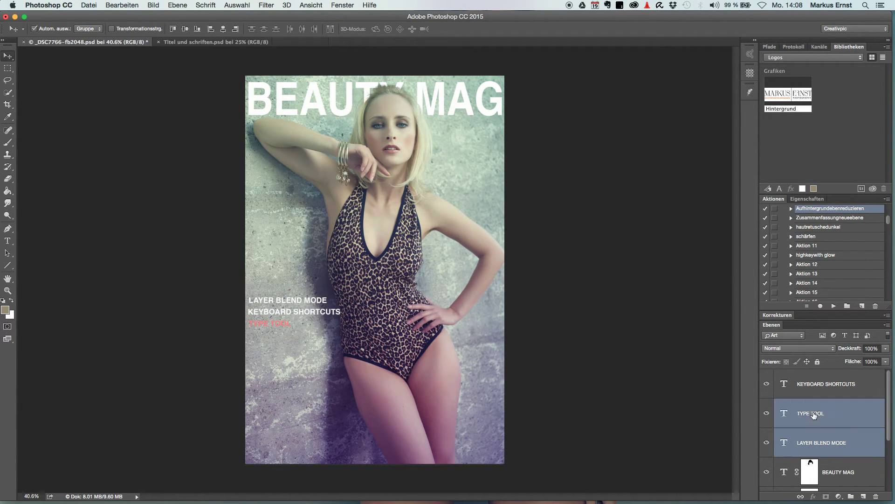
left_click(817, 388, "shift")
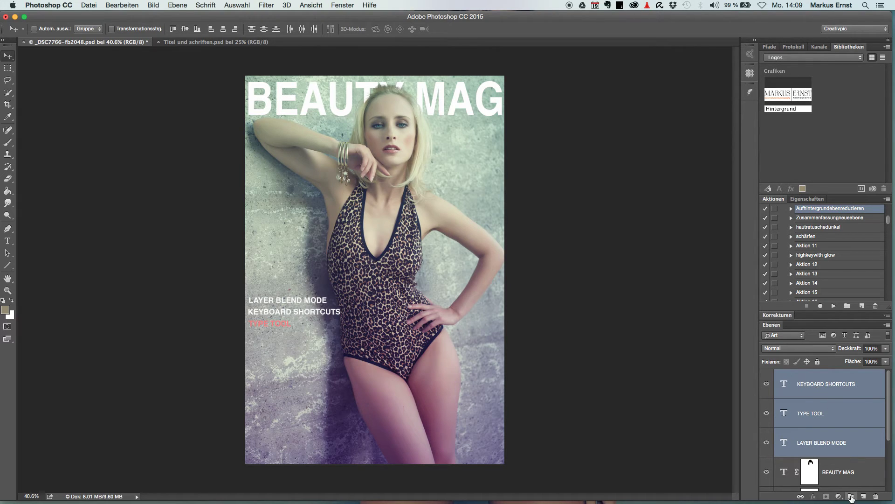
left_click(851, 497)
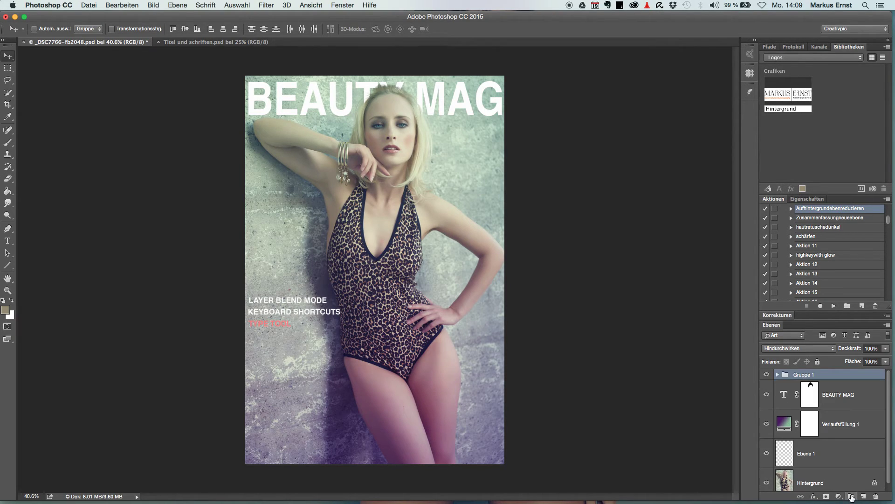
left_click(778, 375)
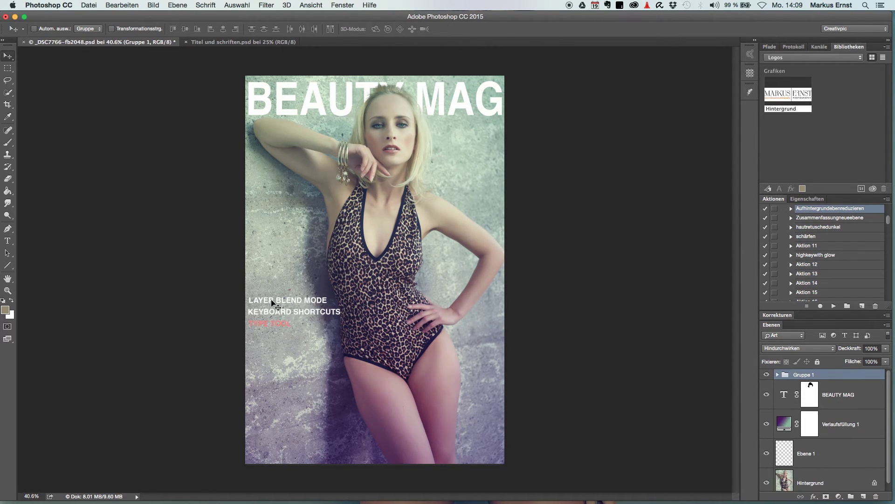
mouse_move(272, 302)
left_mouse_down()
mouse_move(273, 387)
mouse_move(275, 362)
left_mouse_up()
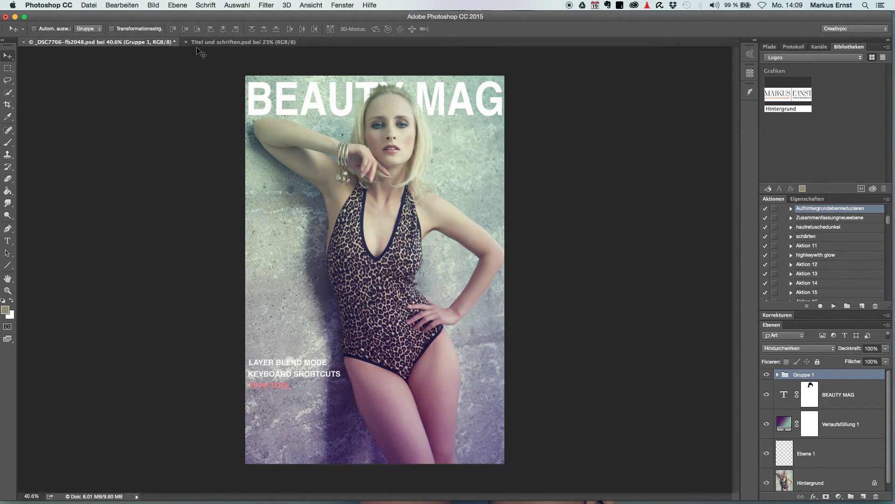
Copy the FINE ART ISSUE layer from Titel und schriften.psd into the cover document.
left_click(212, 43)
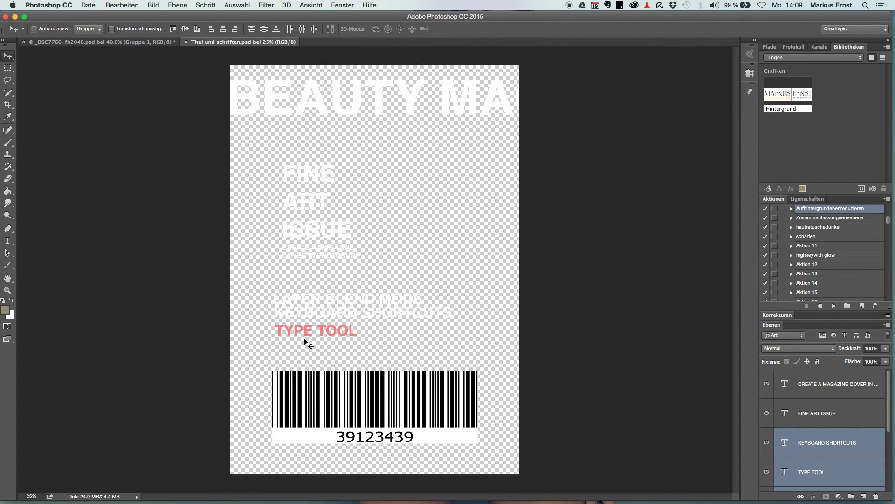
left_click(822, 414)
mouse_move(320, 189)
left_mouse_down()
mouse_move(99, 108)
mouse_move(469, 366)
left_mouse_up()
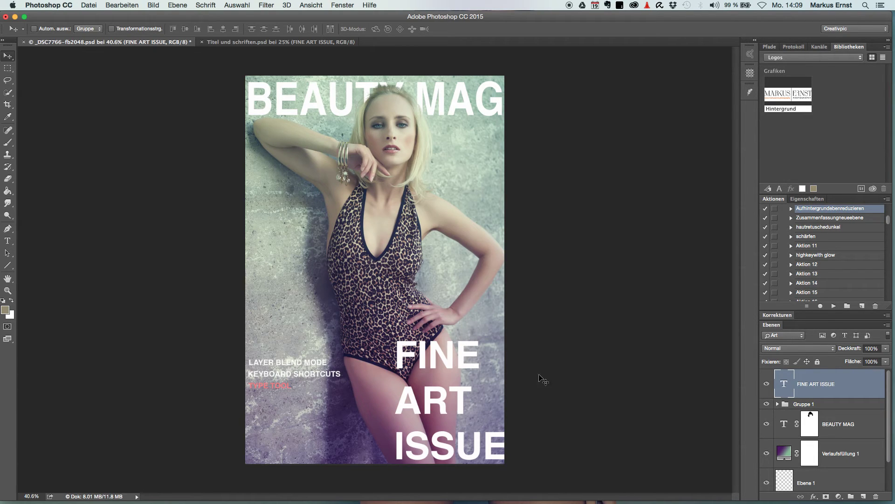
Move Gruppe 1 to the lower right and FINE ART ISSUE to the cover's left edge.
left_click(798, 405)
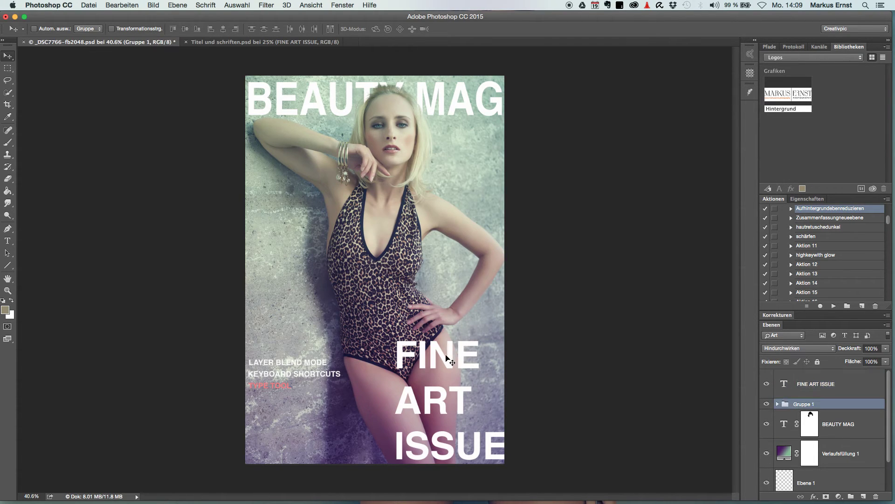
left_click_drag(447, 359, 619, 389)
left_click(812, 387)
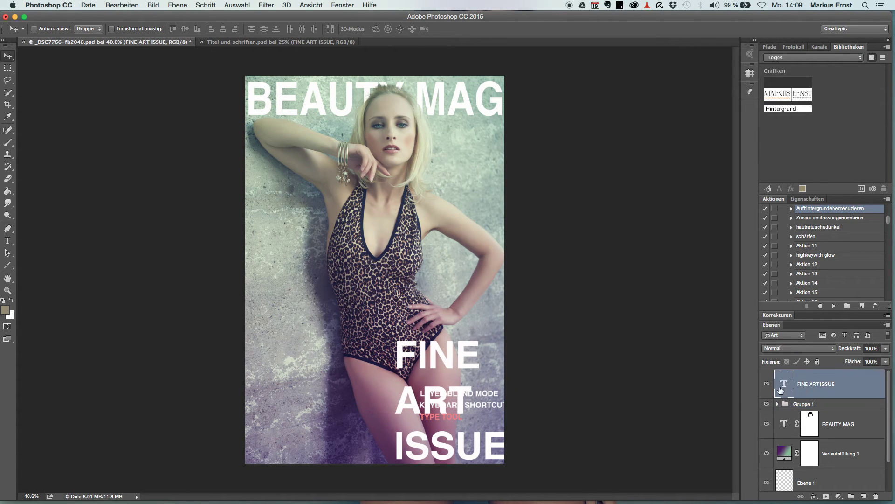
mouse_move(433, 354)
left_mouse_down()
mouse_move(285, 300)
mouse_move(286, 274)
left_mouse_up()
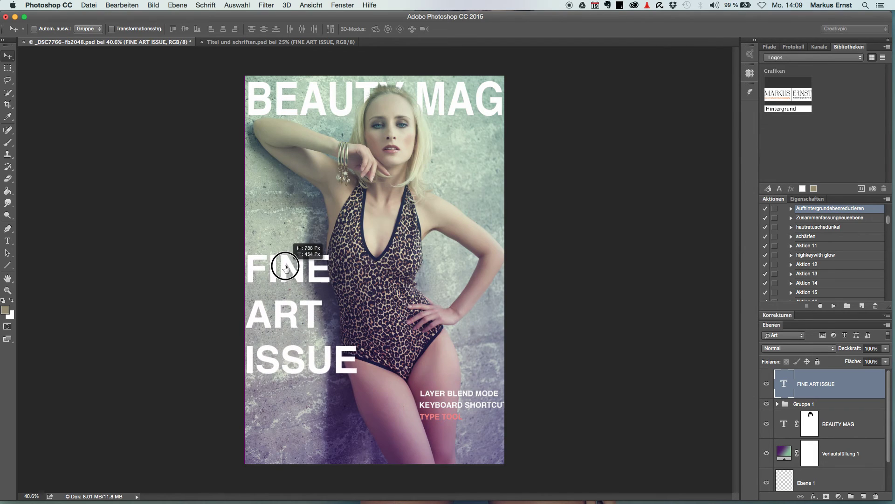
left_click_drag(286, 273, 286, 274)
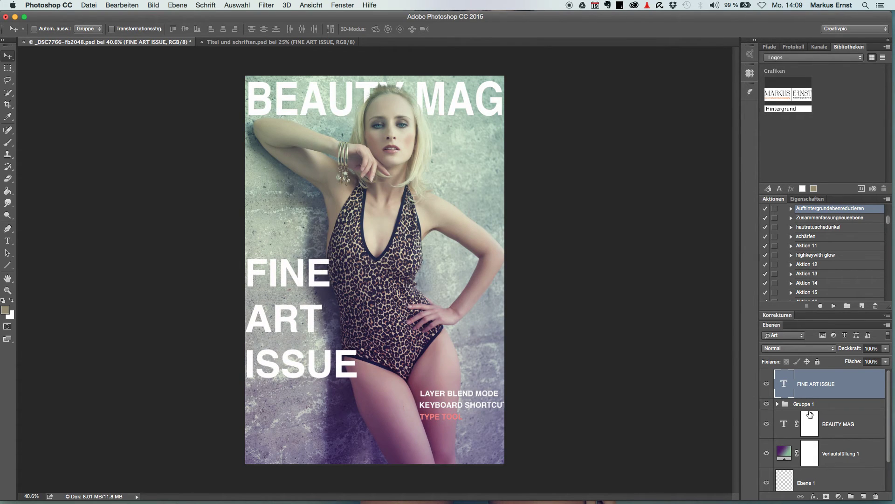
left_click(803, 405)
mouse_move(457, 394)
left_mouse_down()
mouse_move(460, 374)
mouse_move(448, 375)
left_mouse_up()
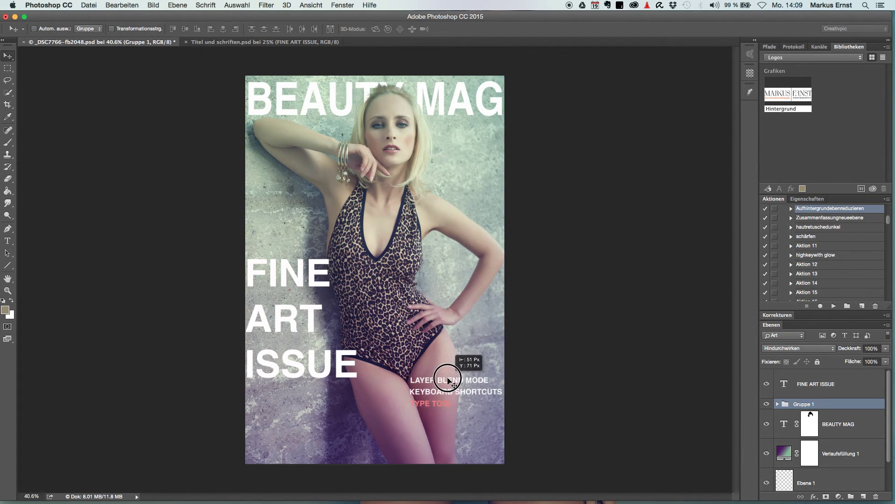
Nudge the text block, resize FINE ART ISSUE from 200 to 150 pt, and shift it down-right.
left_click_drag(448, 374, 452, 378)
left_click_drag(297, 292, 300, 292)
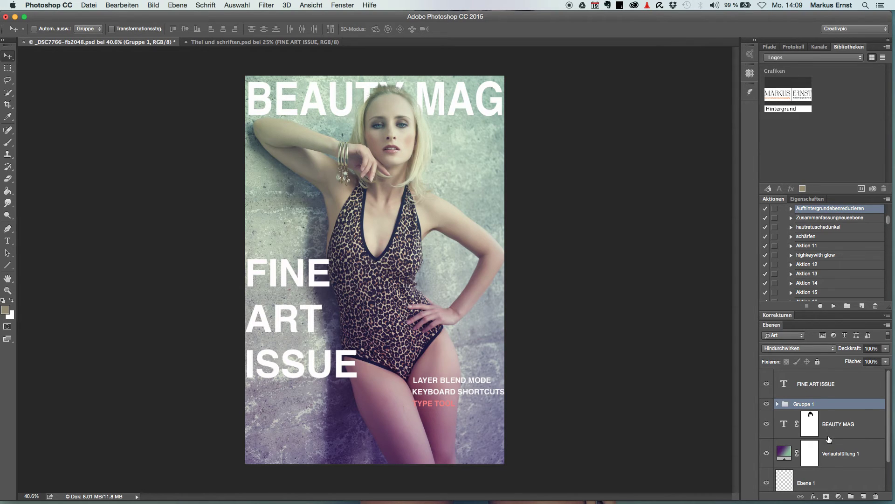
left_click(821, 383)
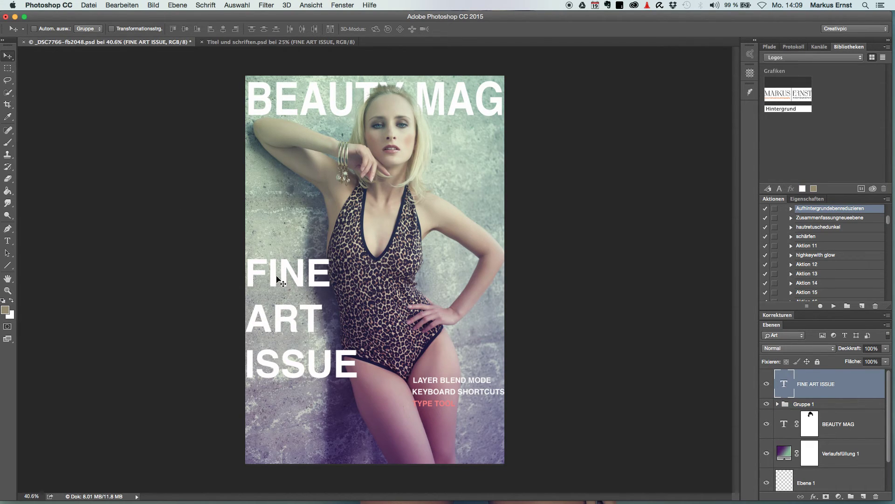
left_click(8, 241)
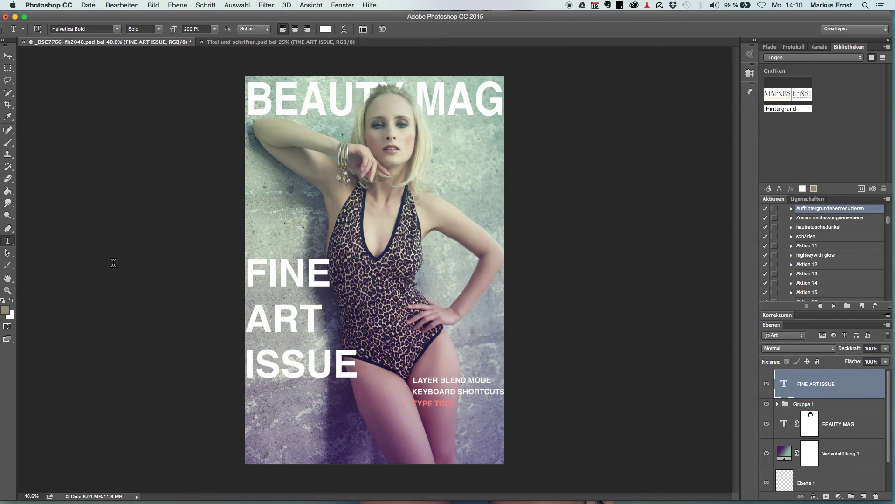
left_click_drag(246, 273, 359, 369)
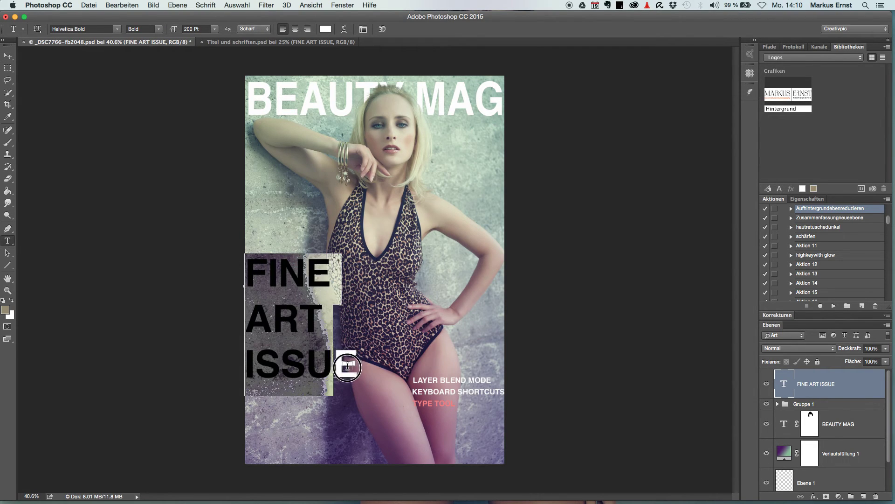
left_click(217, 31)
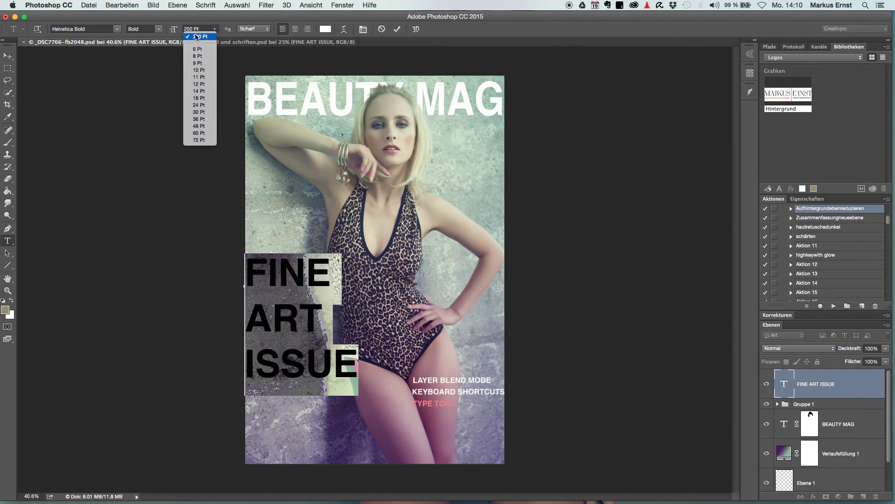
left_click(192, 30)
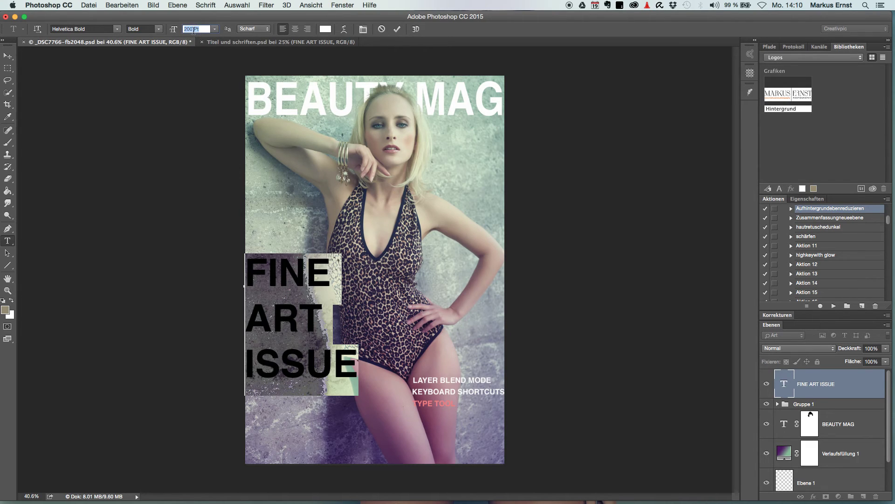
type("150")
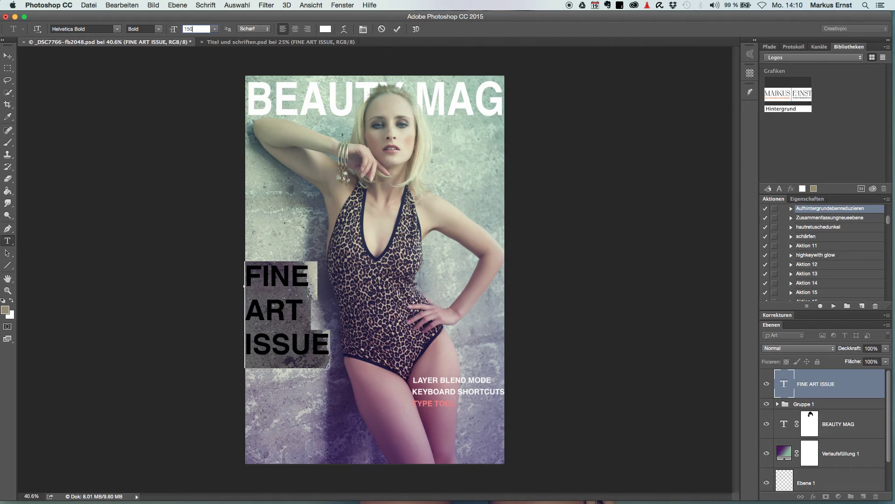
left_click(8, 56)
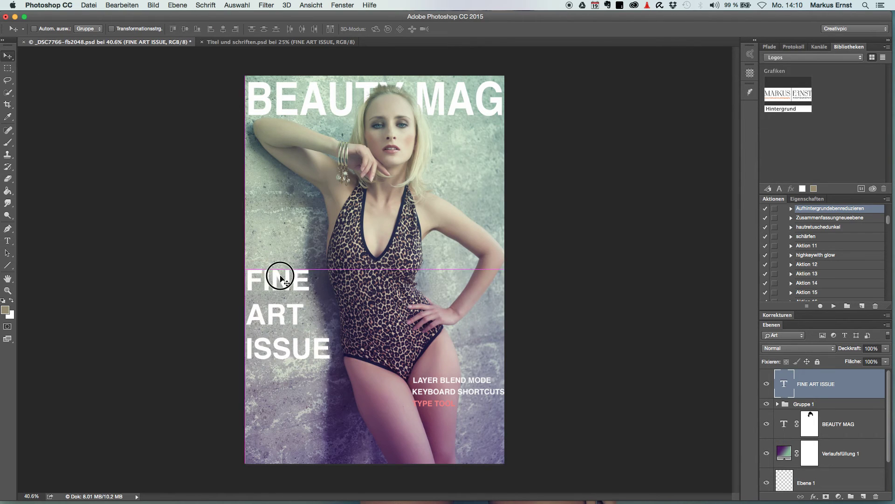
left_click_drag(279, 276, 289, 304)
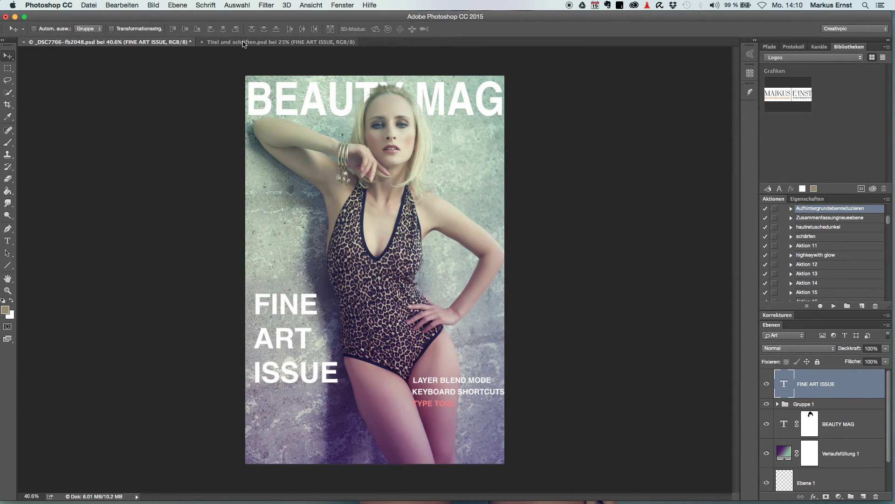
Copy the CREATE A MAGAZINE COVER IN PHOTOSHOP subtitle from Titel und schriften.psd onto the cover.
left_click(244, 42)
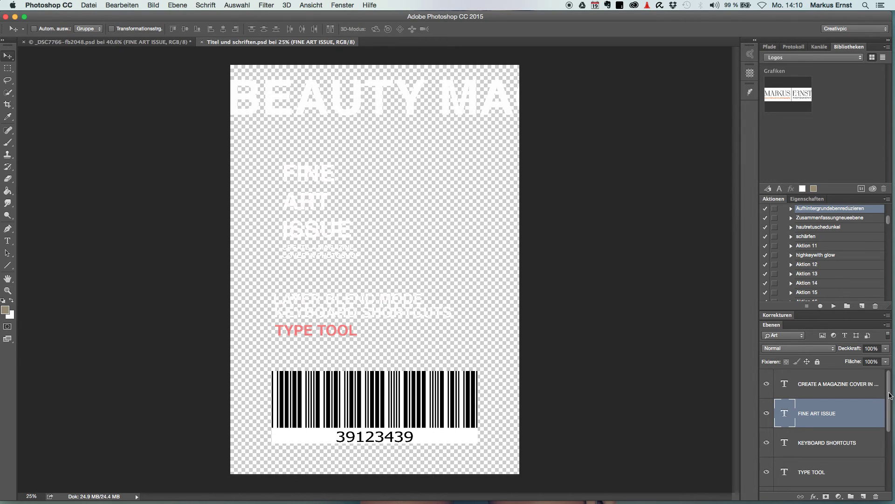
left_click(852, 385)
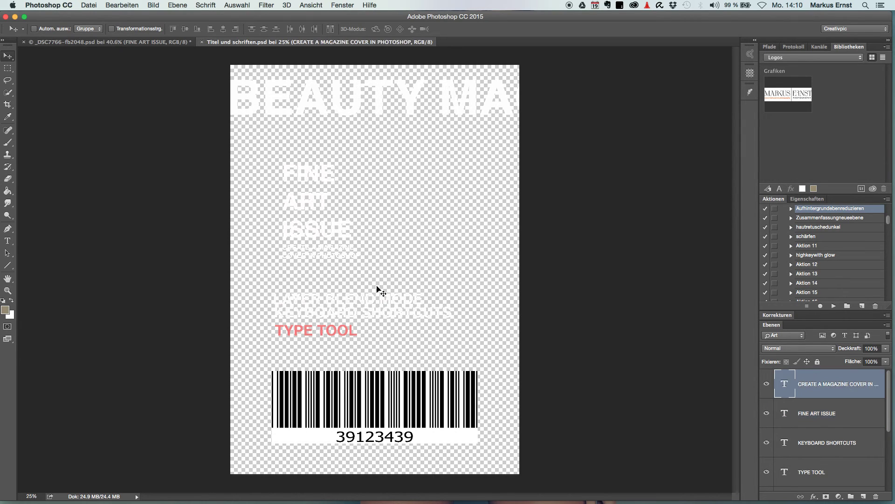
left_click_drag(317, 253, 231, 242)
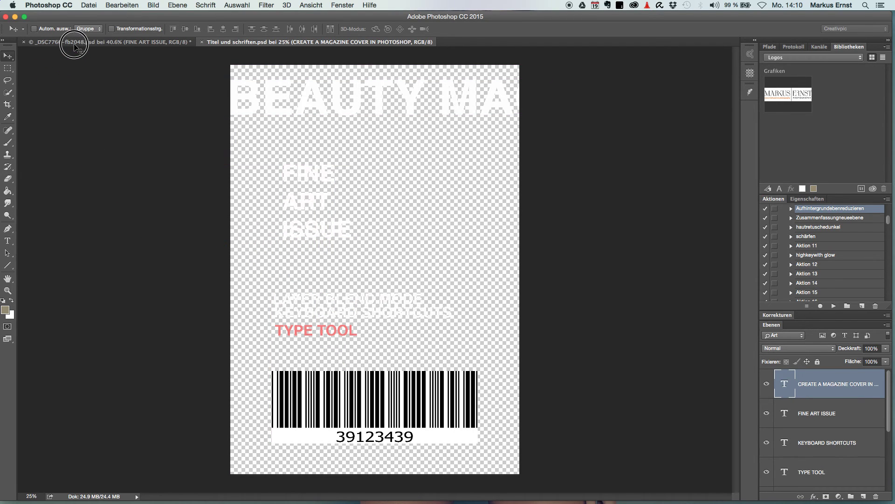
mouse_move(232, 243)
left_mouse_down()
mouse_move(75, 47)
mouse_move(297, 426)
mouse_move(297, 411)
left_mouse_up()
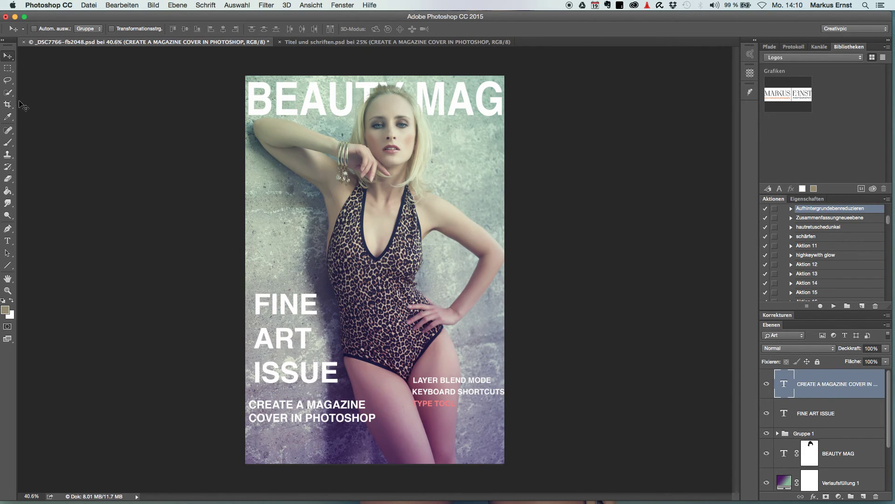
Delete the accidentally created empty Ebene 2 text layer.
left_click(8, 240)
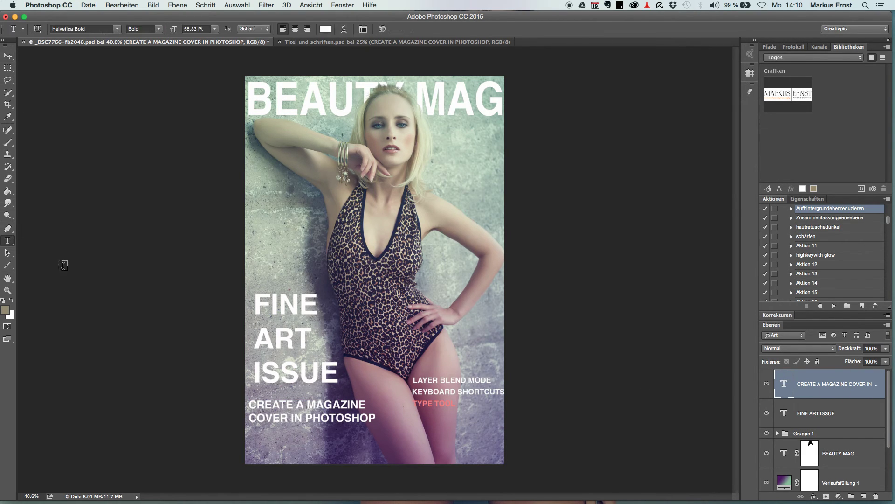
left_click(271, 409)
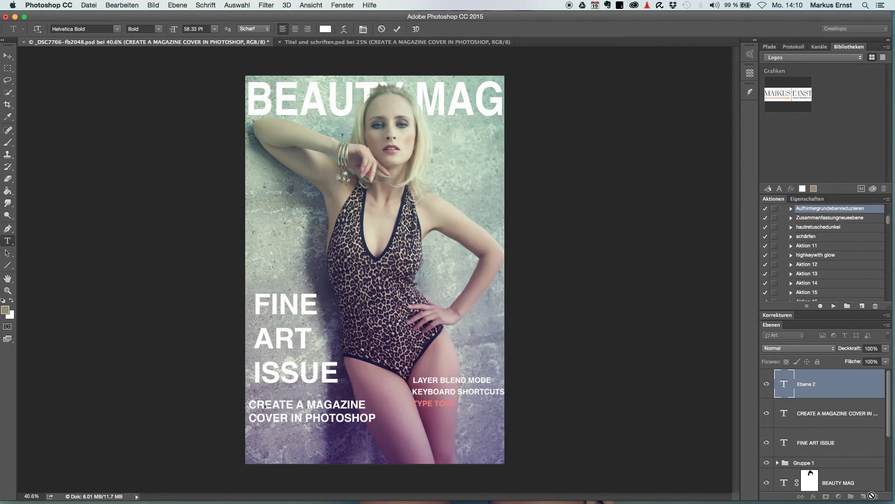
left_click(843, 430)
left_click(876, 496)
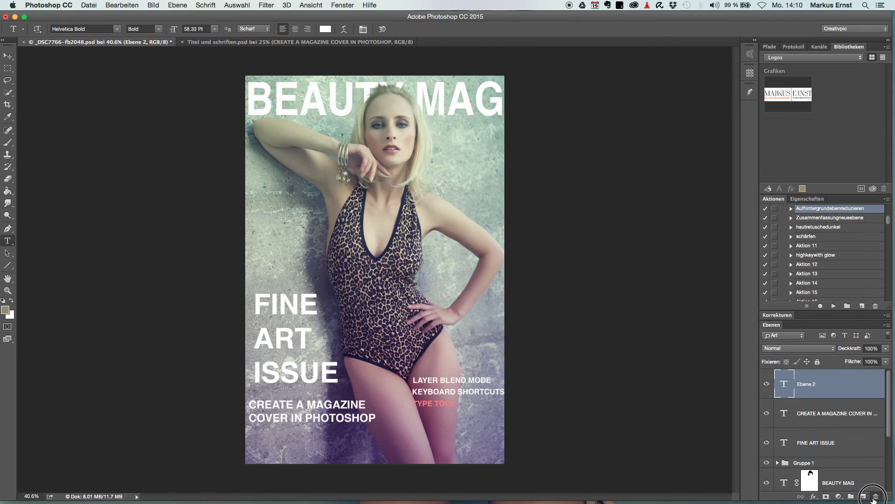
left_click(528, 178)
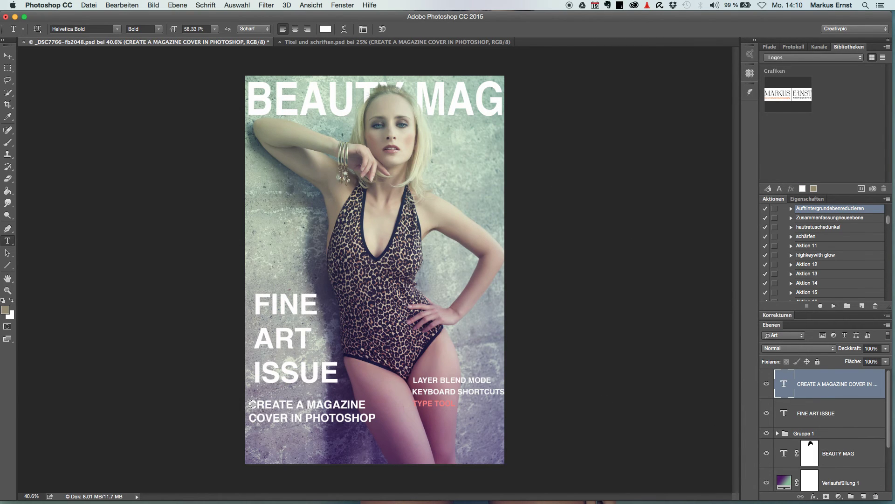
Set the subtitle to 48 pt and align it directly under ISSUE.
left_click_drag(250, 403, 378, 419)
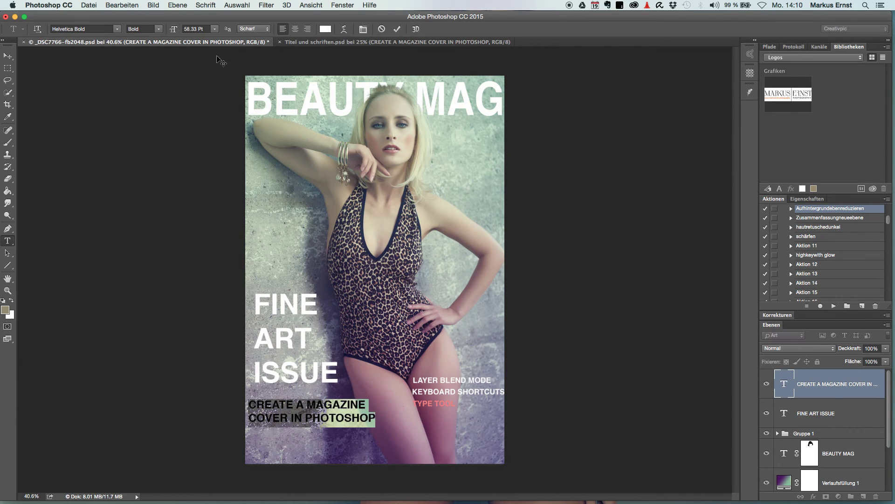
left_click(215, 29)
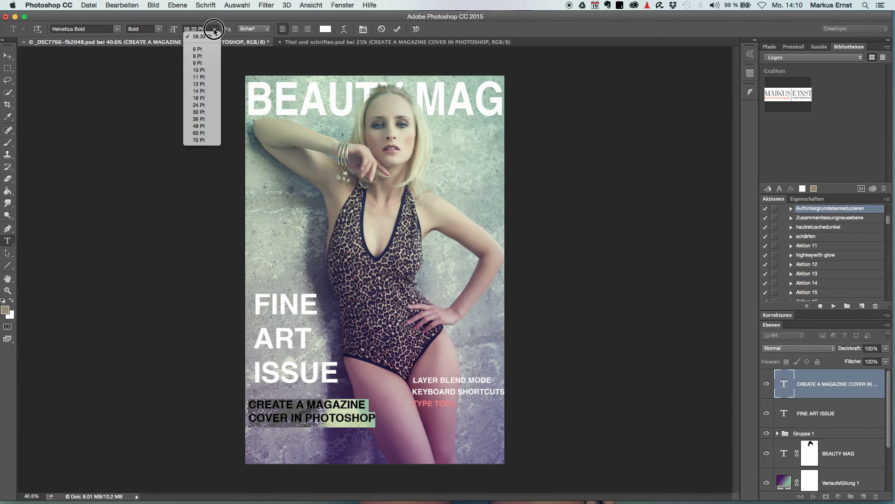
left_click(208, 127)
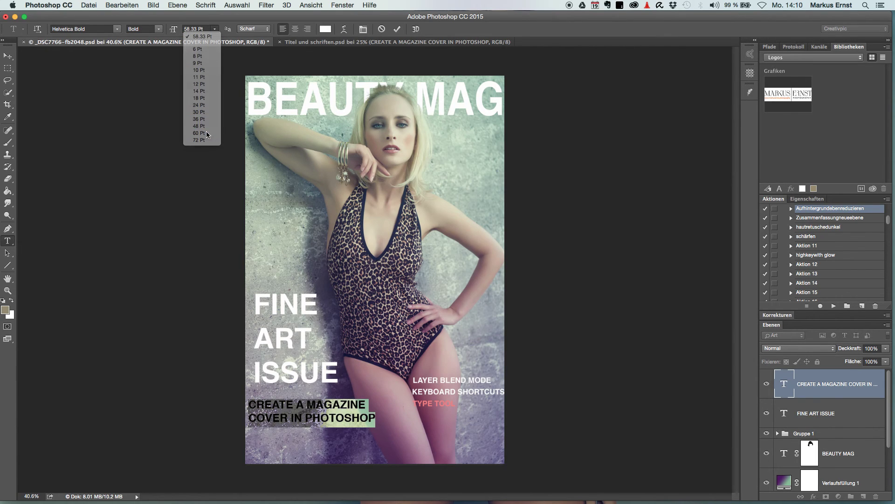
left_click(9, 57)
left_click_drag(274, 405, 279, 394)
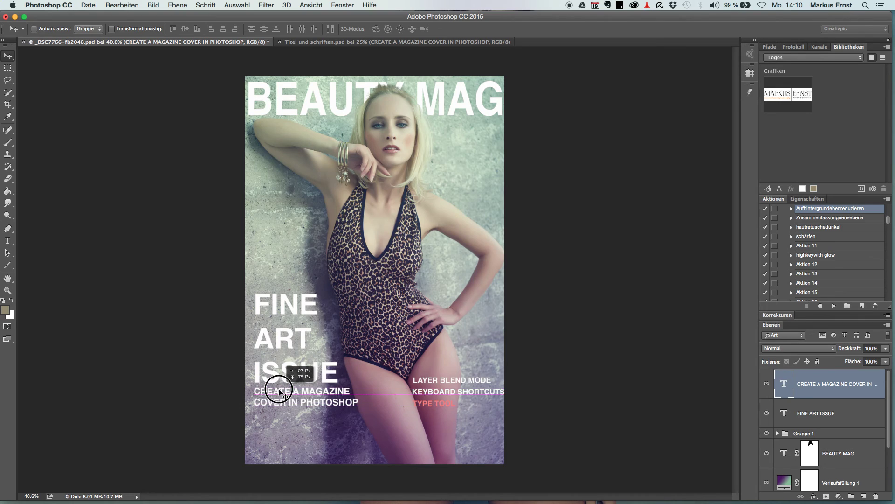
left_click_drag(278, 393, 279, 394)
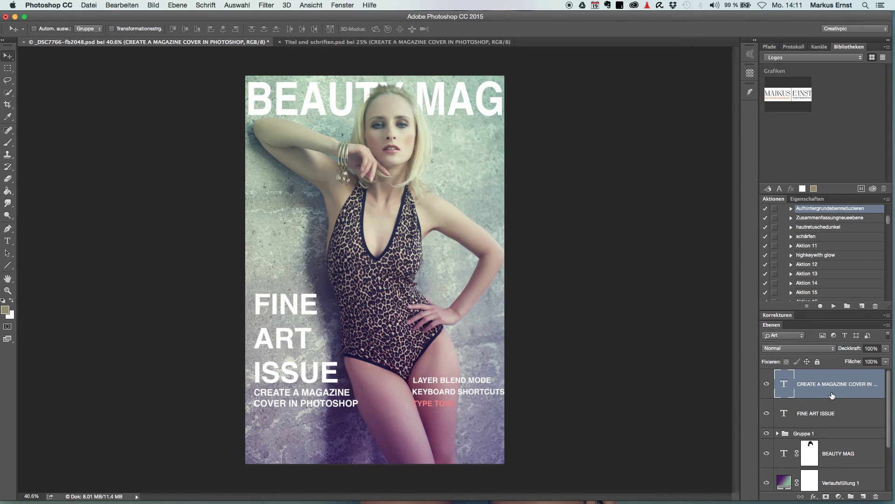
Raise Gruppe 1's cover lines on the right side and bring Titel und schriften.psd back to front.
left_click(798, 434)
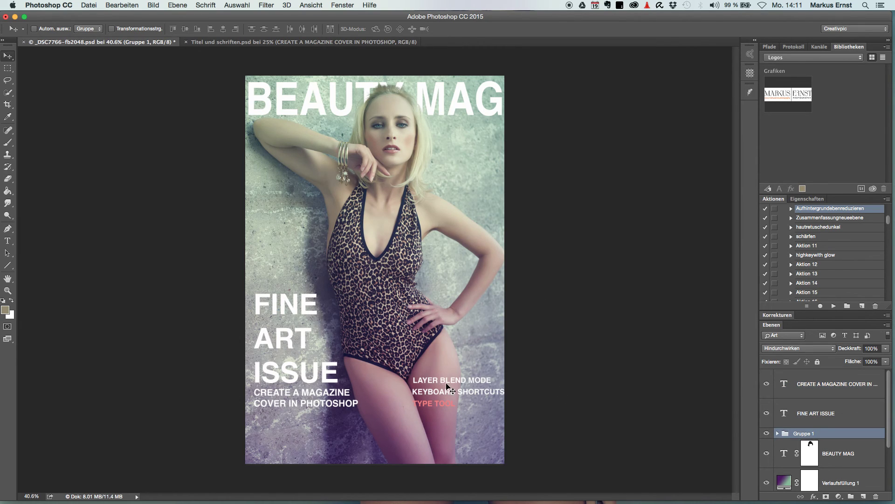
mouse_move(447, 386)
left_mouse_down()
mouse_move(452, 434)
mouse_move(460, 177)
mouse_move(448, 202)
mouse_move(444, 259)
left_mouse_up()
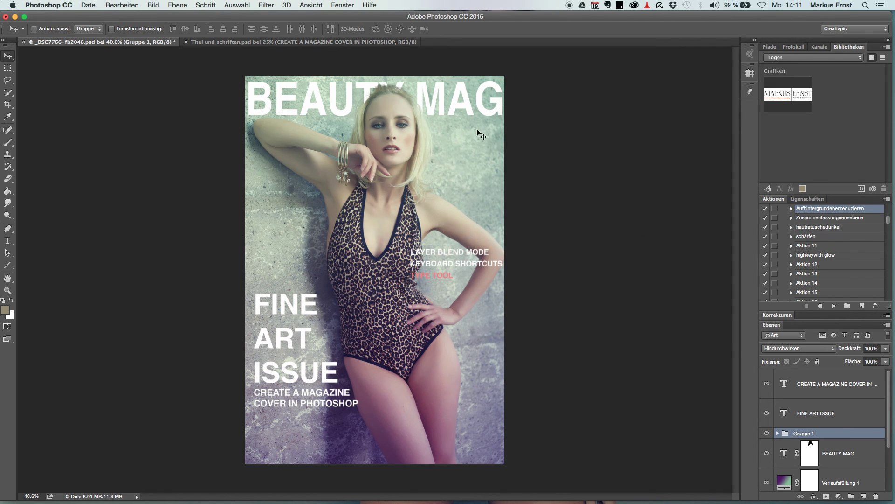
left_click(207, 43)
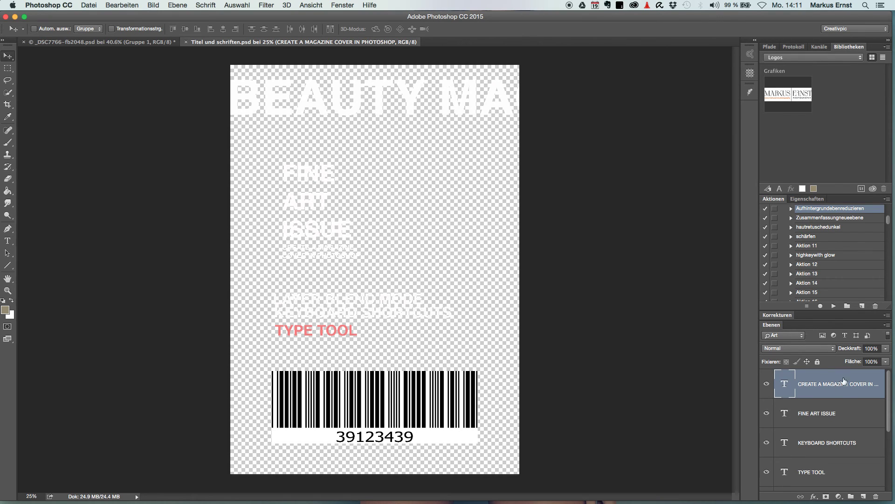
Copy the barcode layer from the titles document into the cover.
left_click_drag(889, 409, 872, 470)
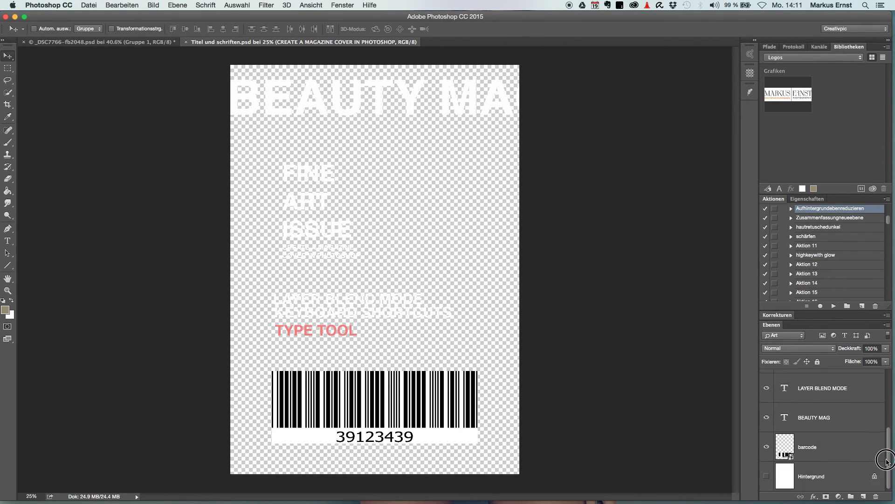
left_click(821, 447)
mouse_move(345, 384)
left_mouse_down()
mouse_move(224, 364)
mouse_move(196, 201)
mouse_move(302, 453)
mouse_move(397, 357)
left_mouse_up()
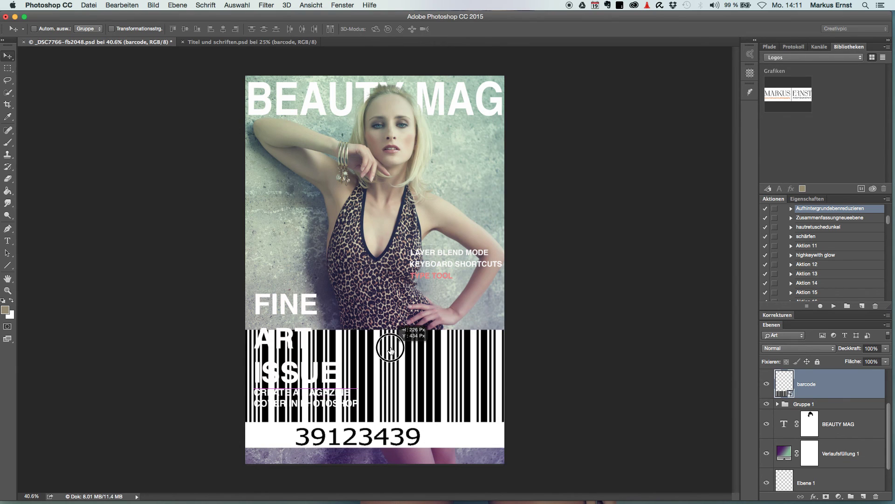
Shrink the barcode, rotate it -90°, and fit it into the cover's bottom-right corner.
key("ctrl+t")
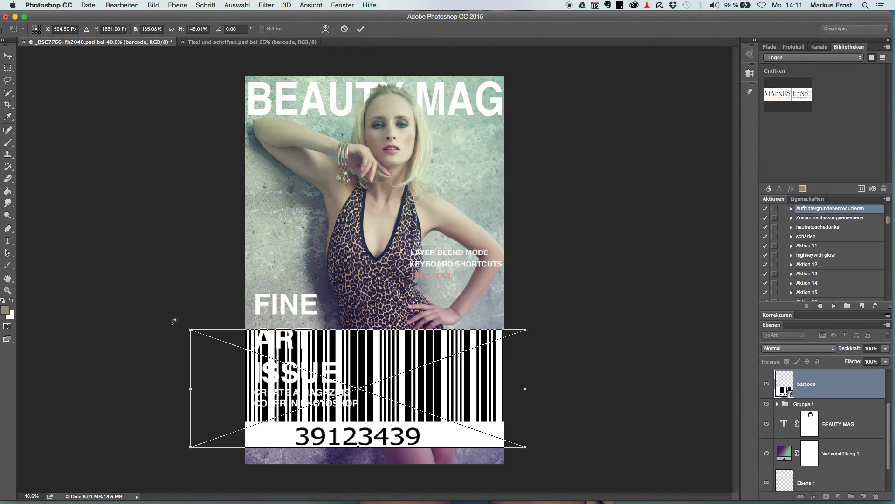
left_click_drag(191, 329, 381, 396)
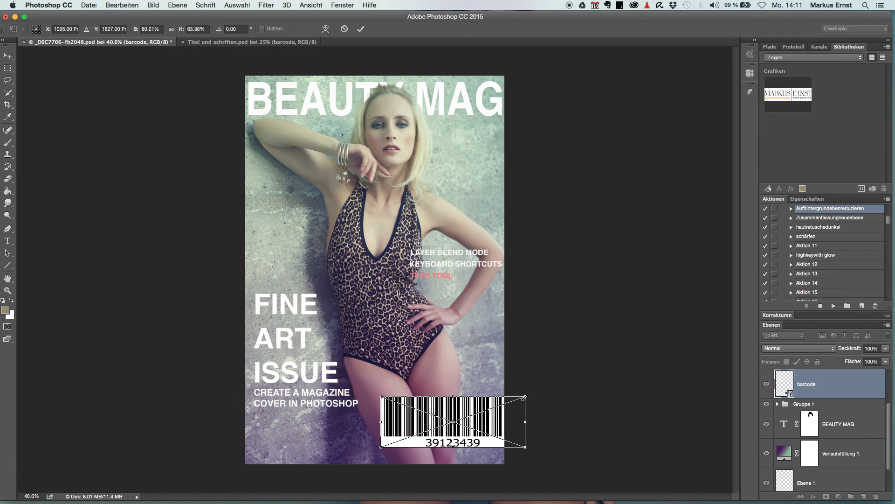
mouse_move(526, 395)
left_mouse_down()
mouse_move(499, 406)
mouse_move(416, 352)
left_mouse_up()
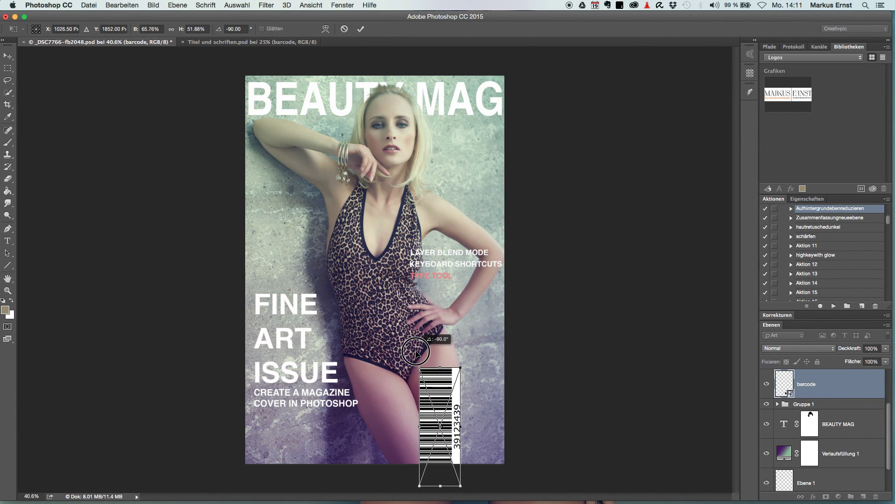
left_click_drag(440, 399, 483, 379)
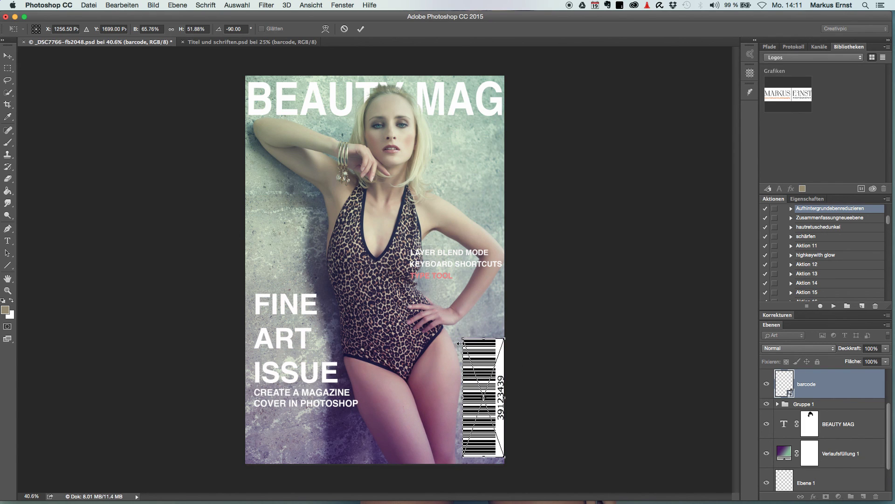
left_click_drag(460, 344, 476, 374)
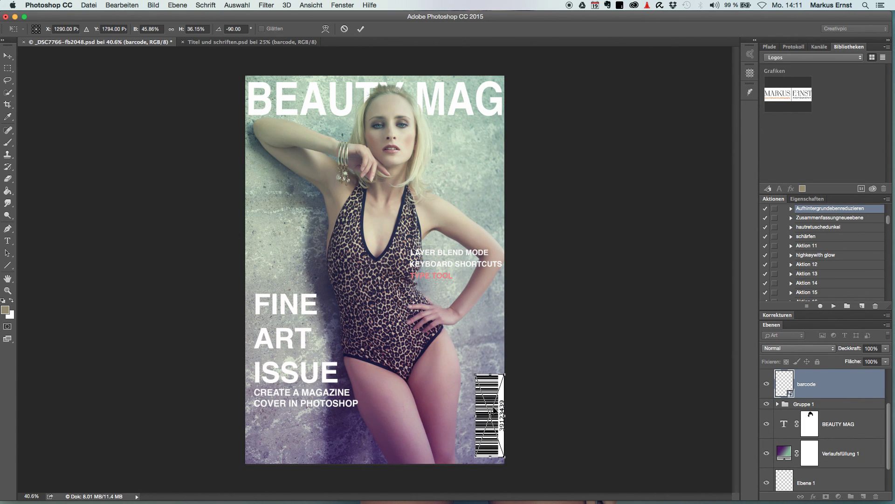
left_click_drag(493, 411, 488, 412)
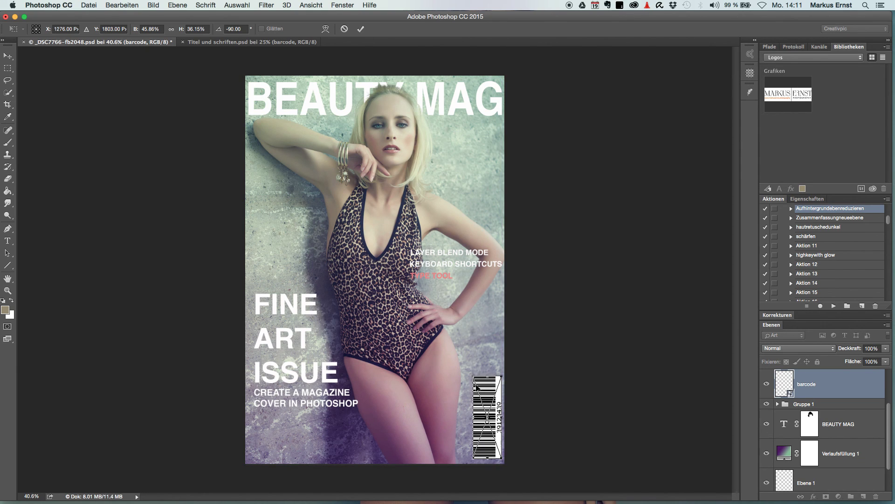
left_click_drag(473, 376, 476, 385)
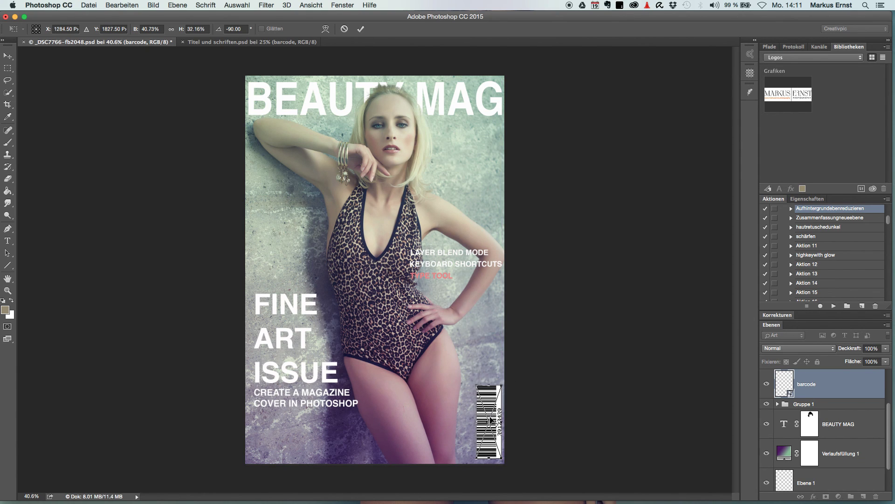
left_click_drag(488, 408, 489, 412)
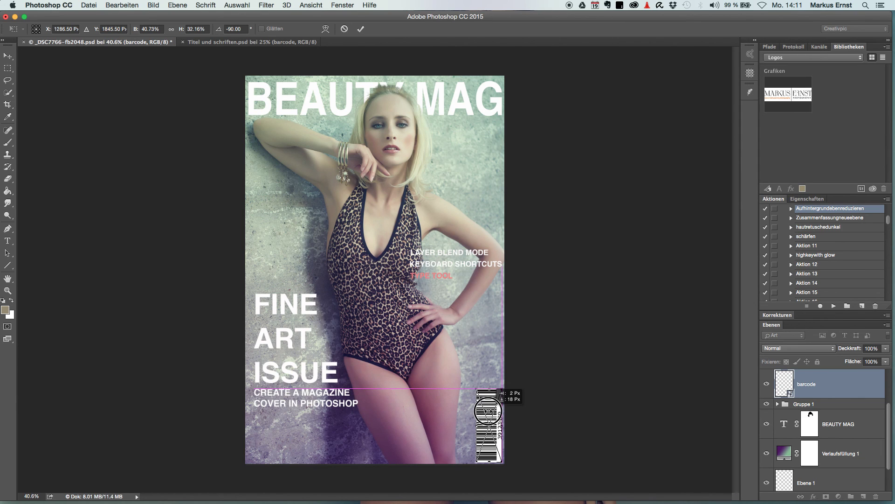
key("Return")
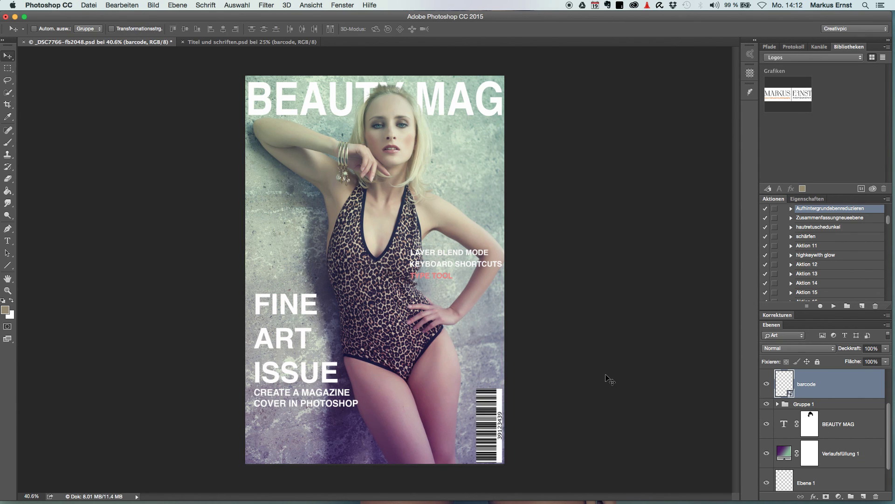